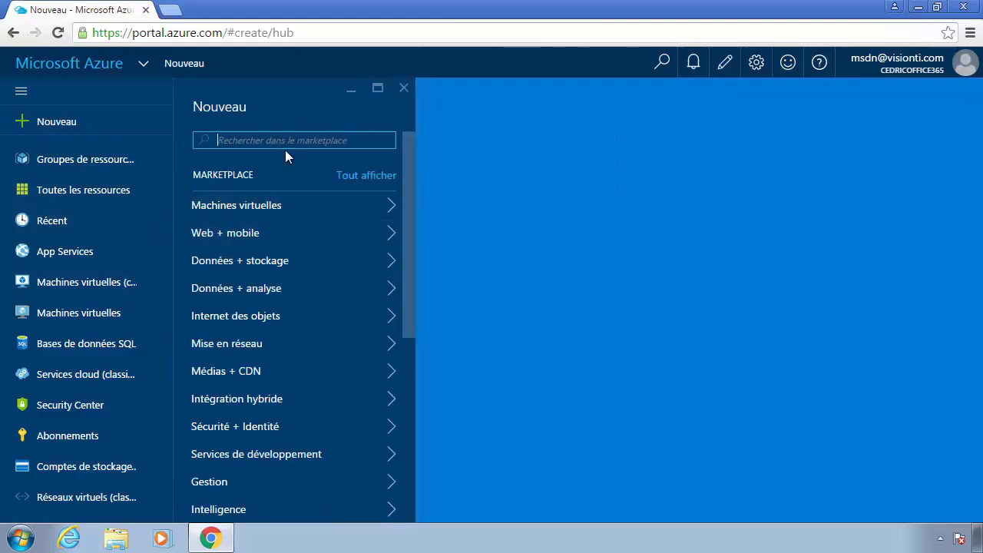
- Start creating a Traffic Manager profile (Profil Traffic Manager) from the Mise en réseau category of the marketplace
scroll(292, 323, down, 4)
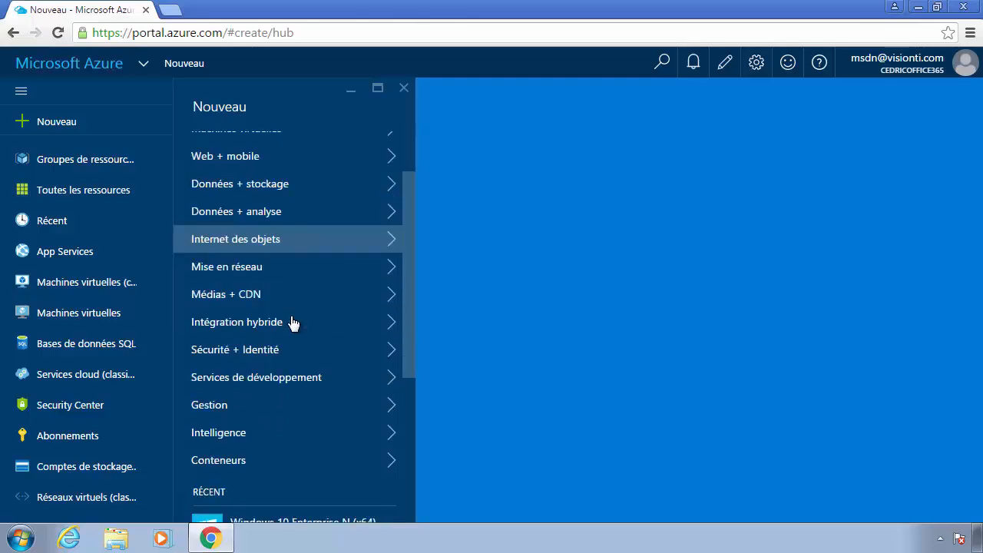
scroll(292, 323, up, 4)
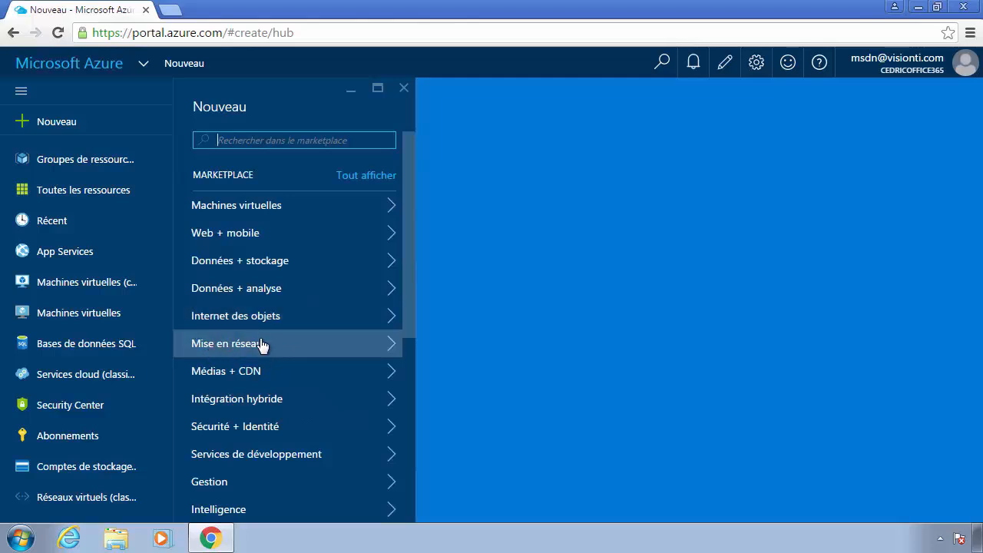
click(254, 340)
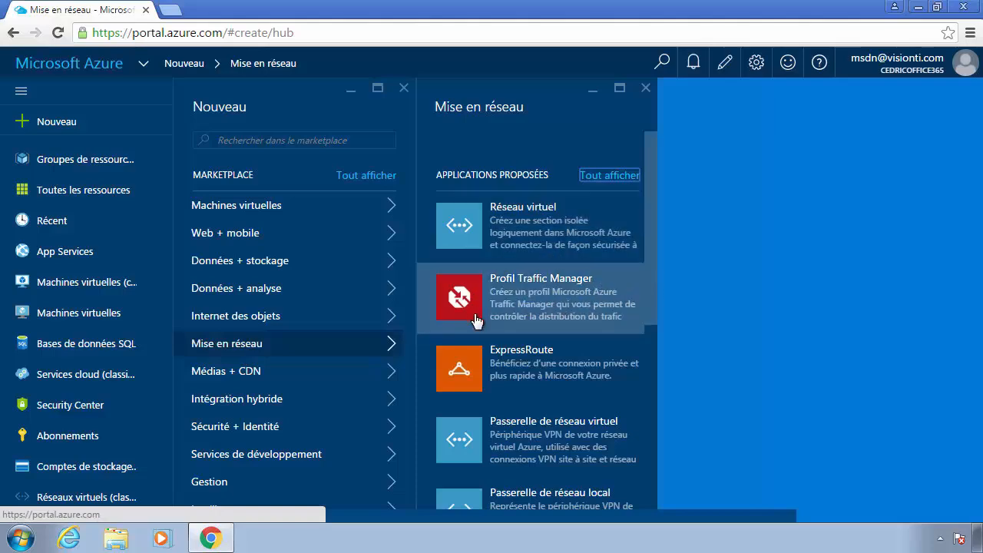
scroll(546, 302, down, 5)
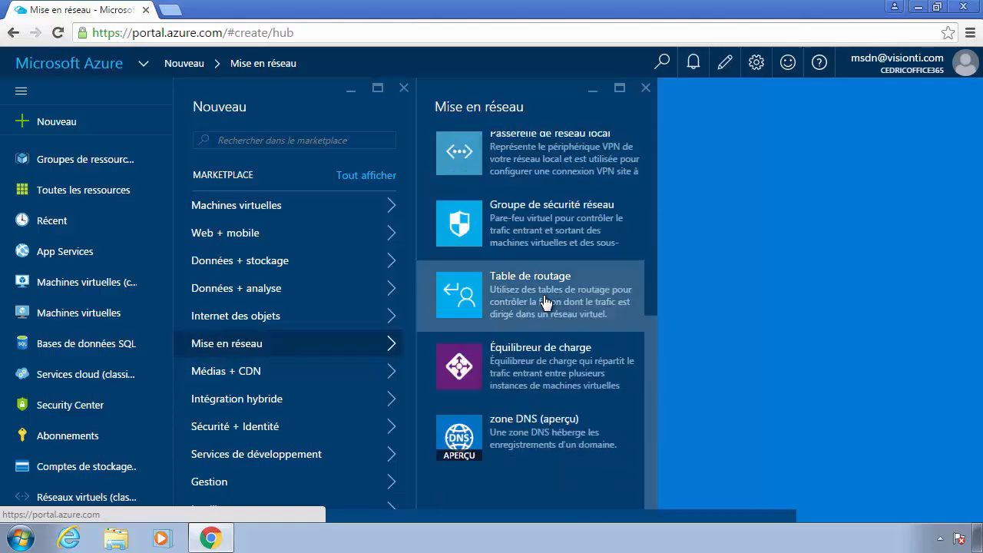
scroll(546, 302, up, 5)
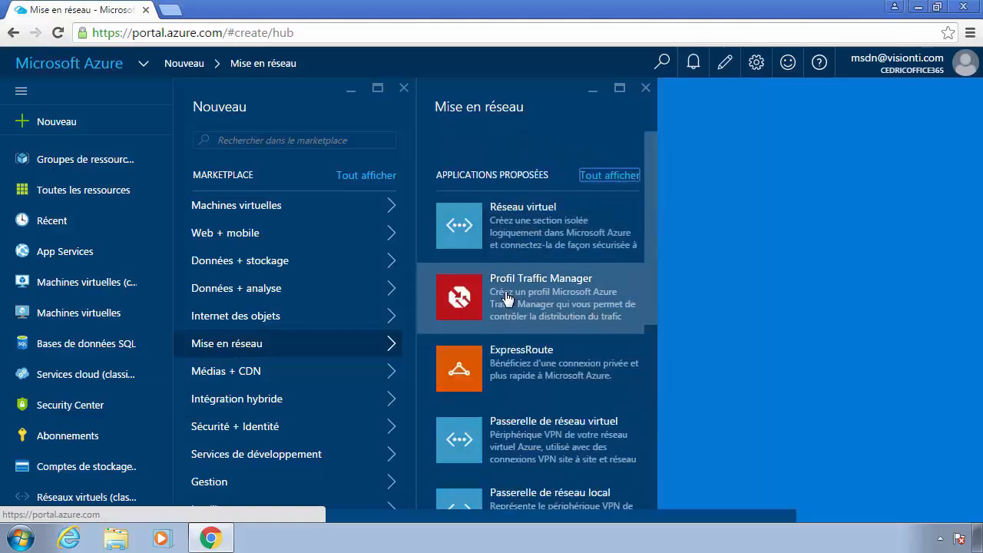
click(507, 298)
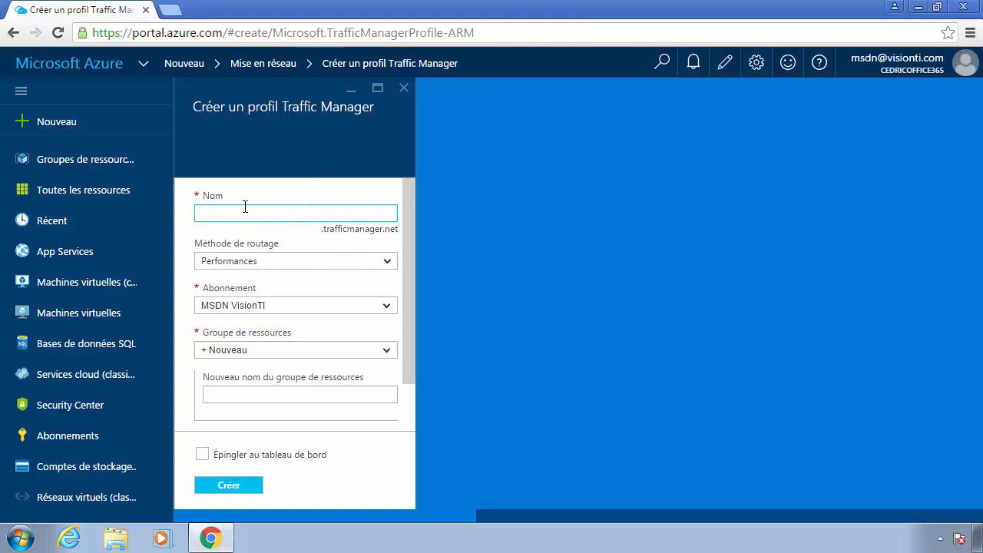
- Choose Performances as the profile's routing method and MSDN VisionTI as its subscription
click(323, 265)
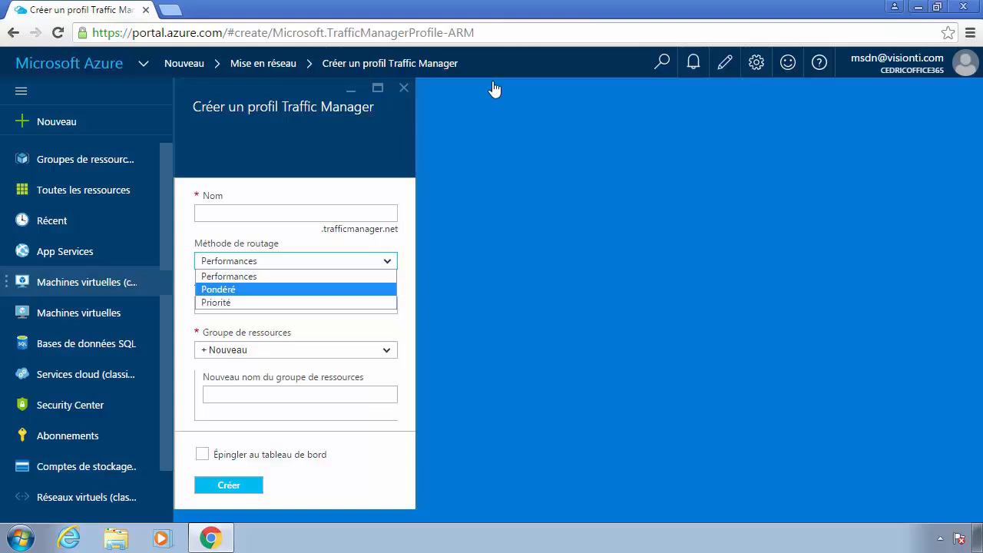
click(268, 277)
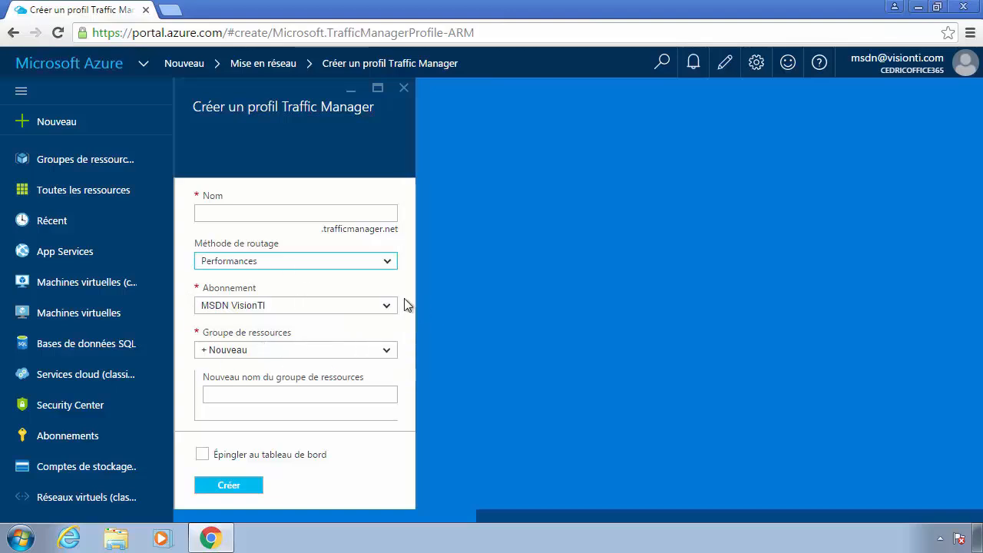
click(387, 307)
click(312, 321)
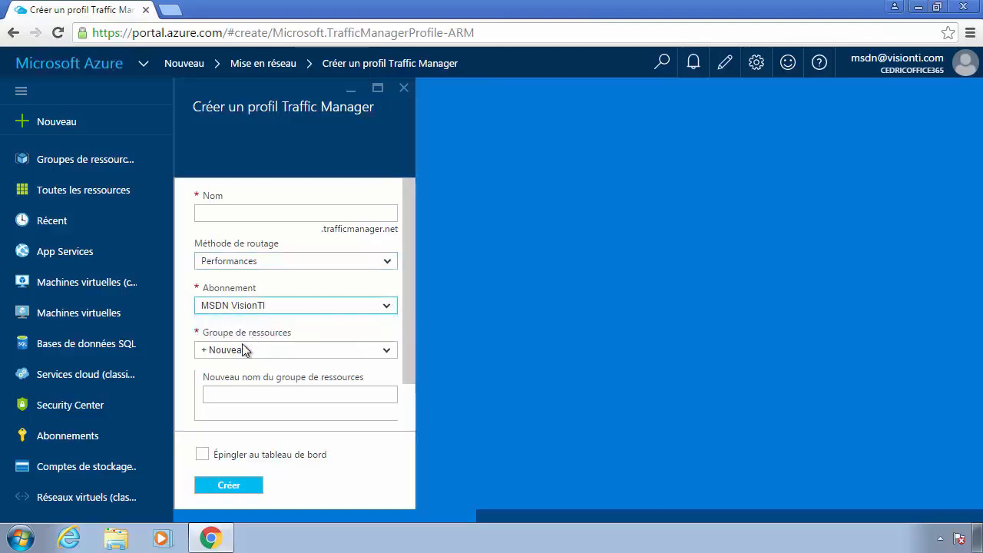
- Keep the option for a new resource group and name the group trafficmanager
click(389, 351)
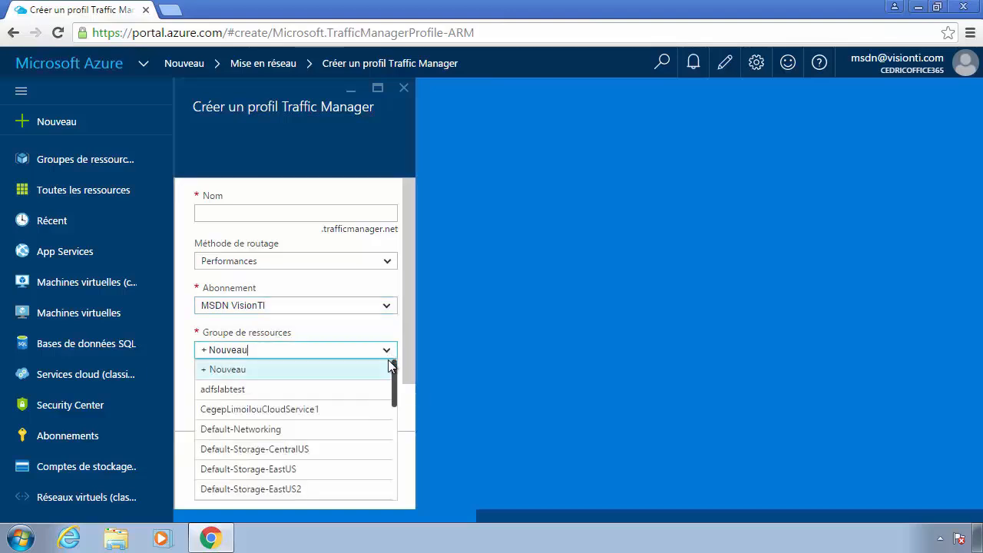
click(388, 350)
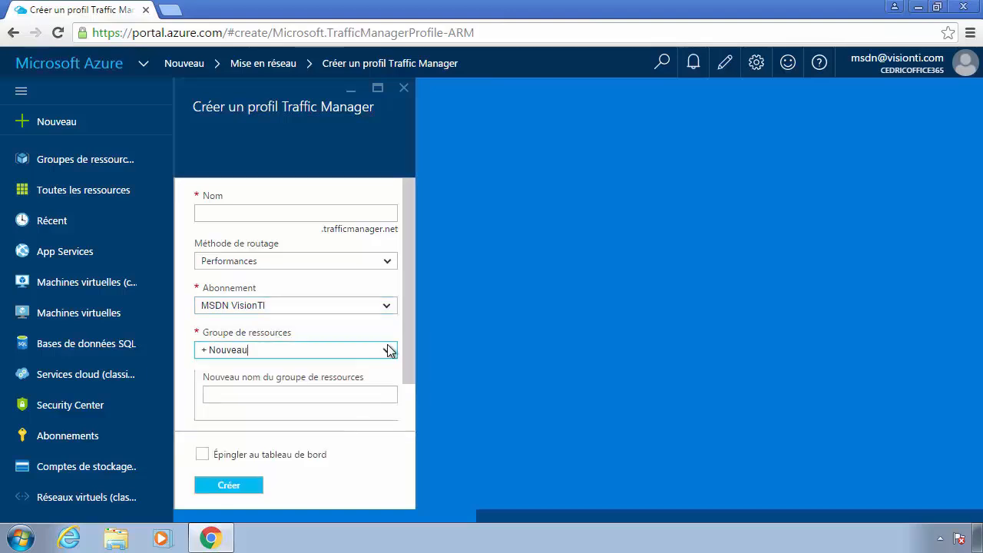
click(258, 393)
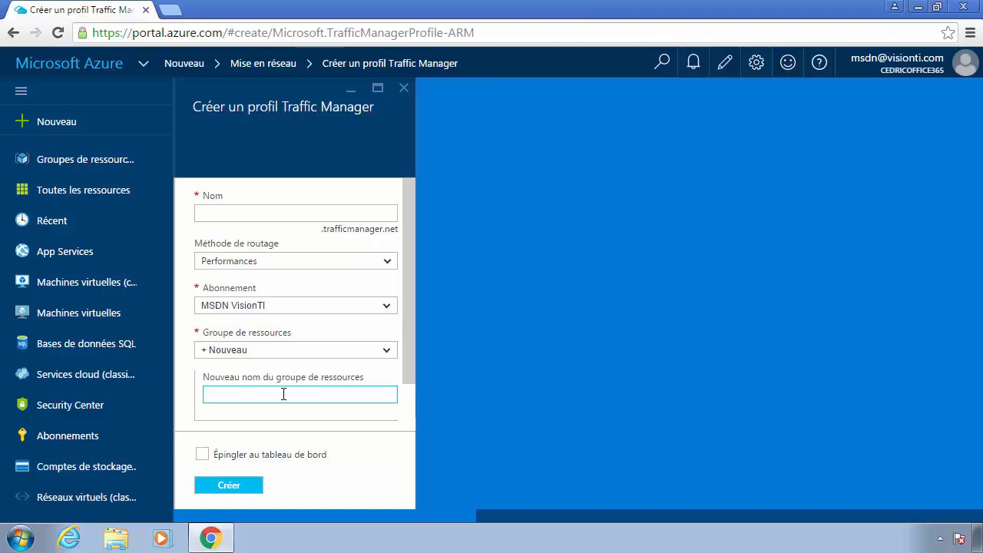
text(trafficmanager)
- Set the resource group's location to Centre du Canada
scroll(325, 395, down, 1)
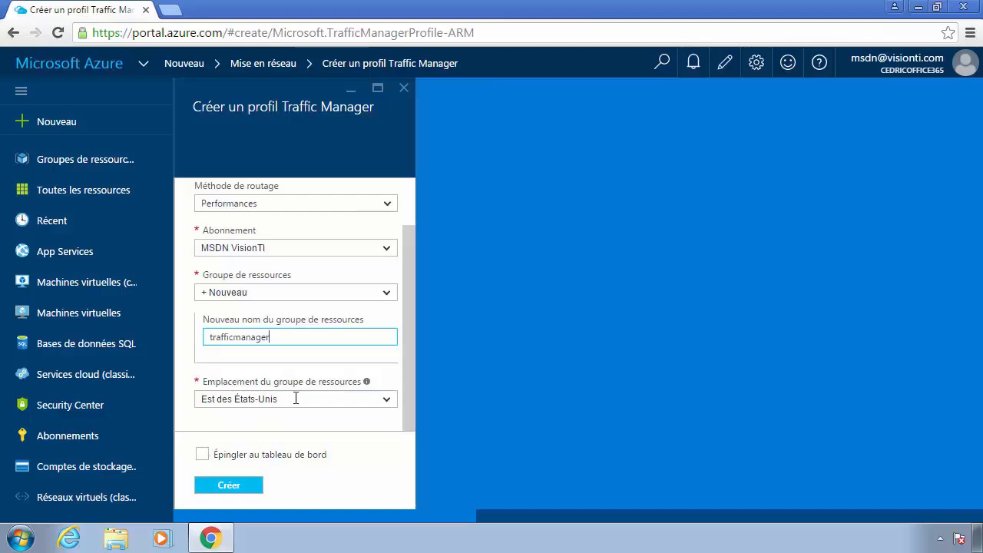
click(389, 398)
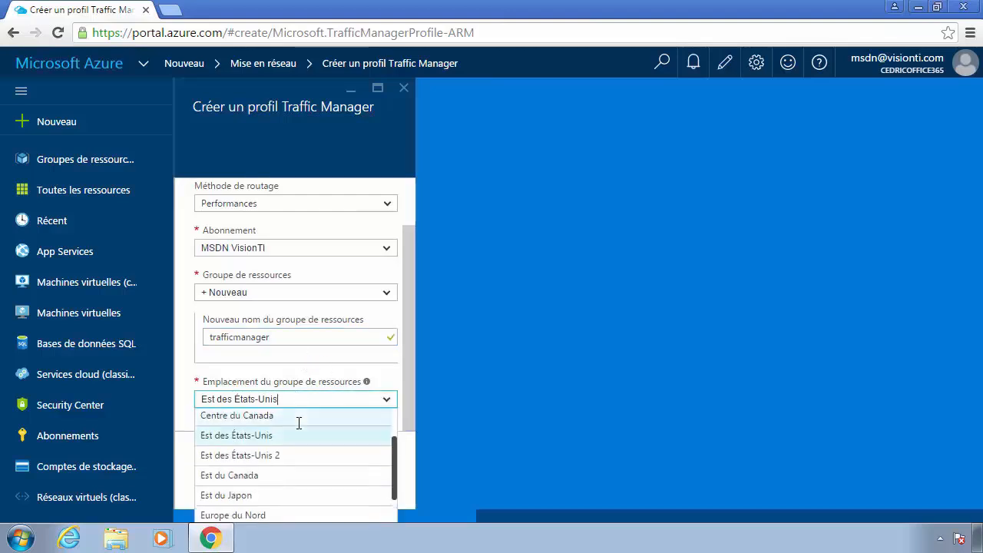
scroll(293, 441, down, 2)
scroll(293, 469, up, 3)
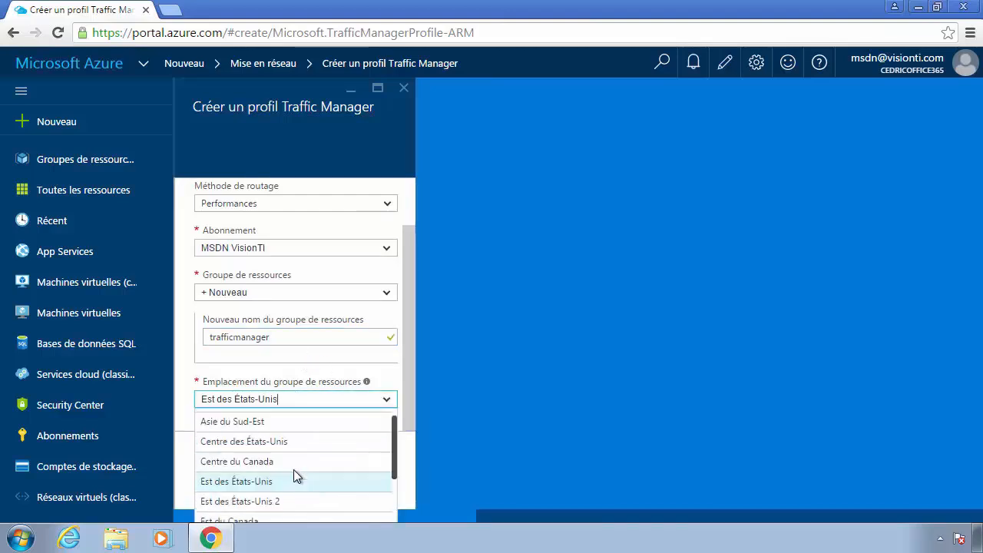
scroll(294, 469, down, 2)
scroll(293, 470, down, 3)
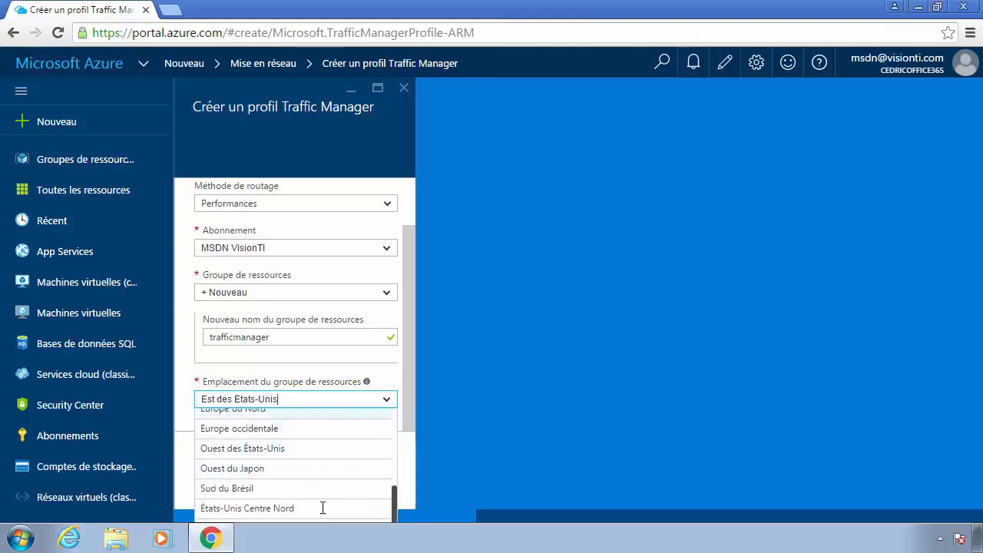
scroll(308, 471, up, 3)
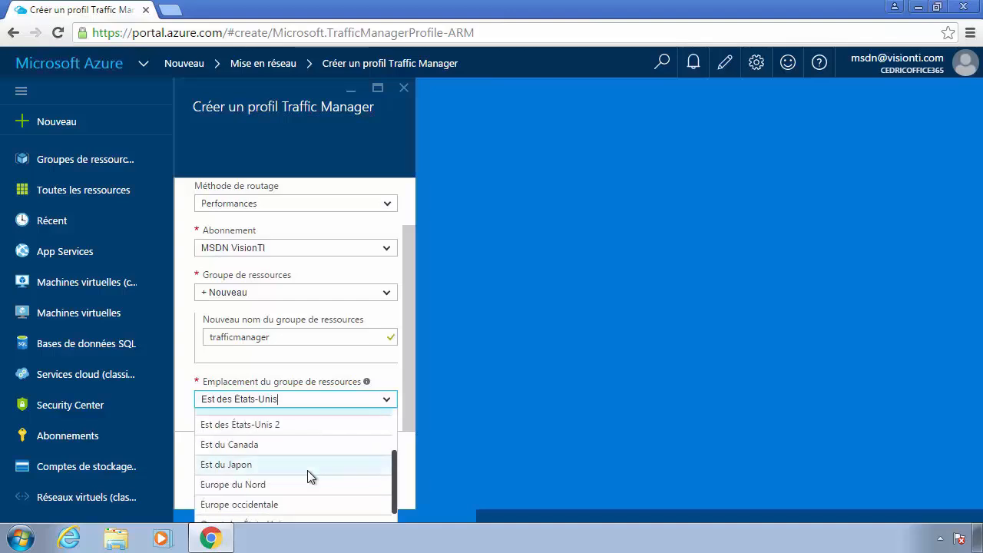
click(248, 461)
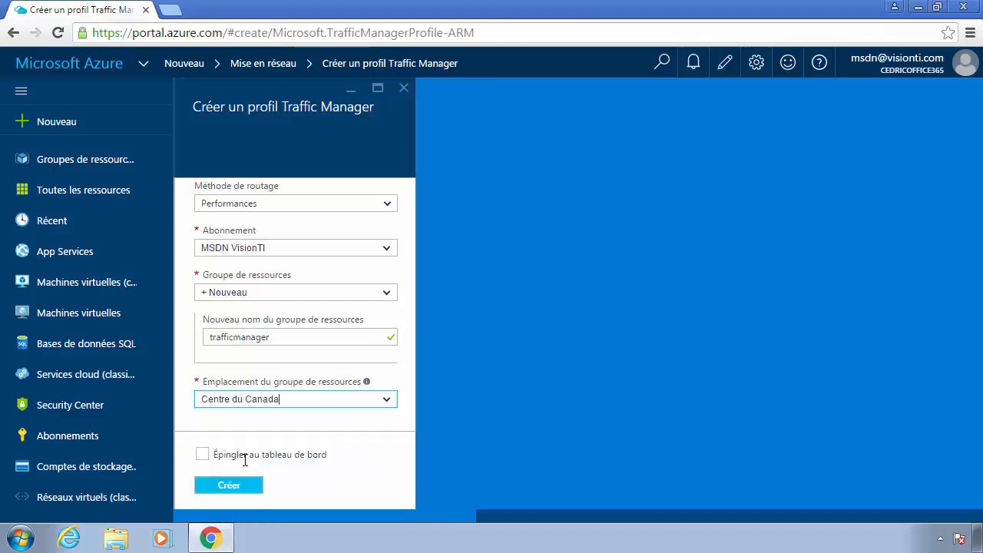
- Set the resource group's location to Est du Canada and select pinning the profile to the dashboard
click(384, 398)
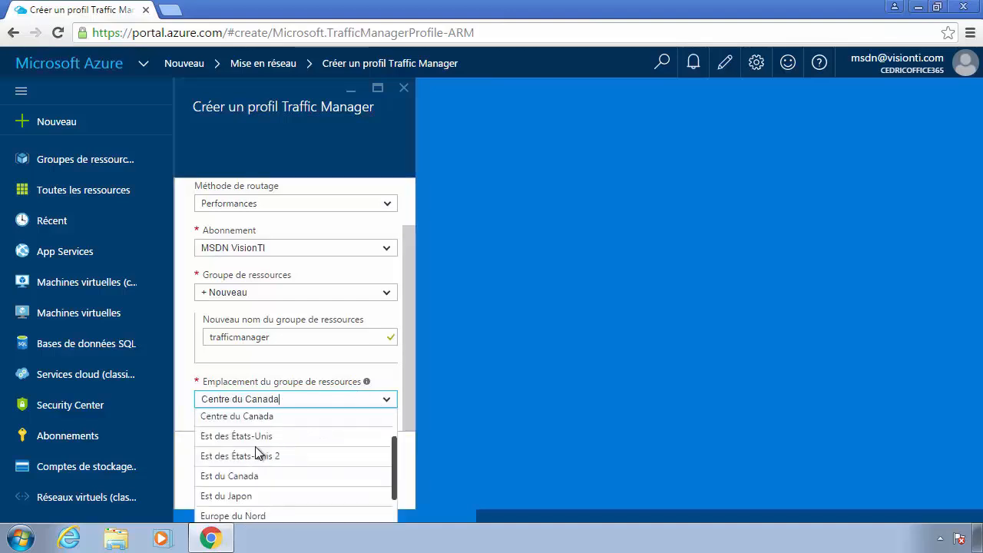
scroll(255, 458, up, 1)
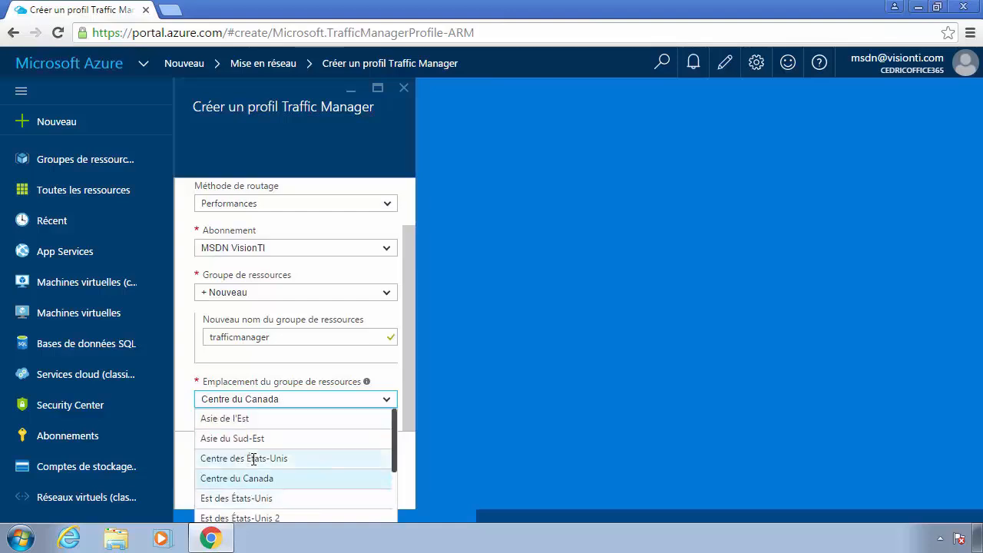
scroll(258, 460, down, 2)
click(260, 462)
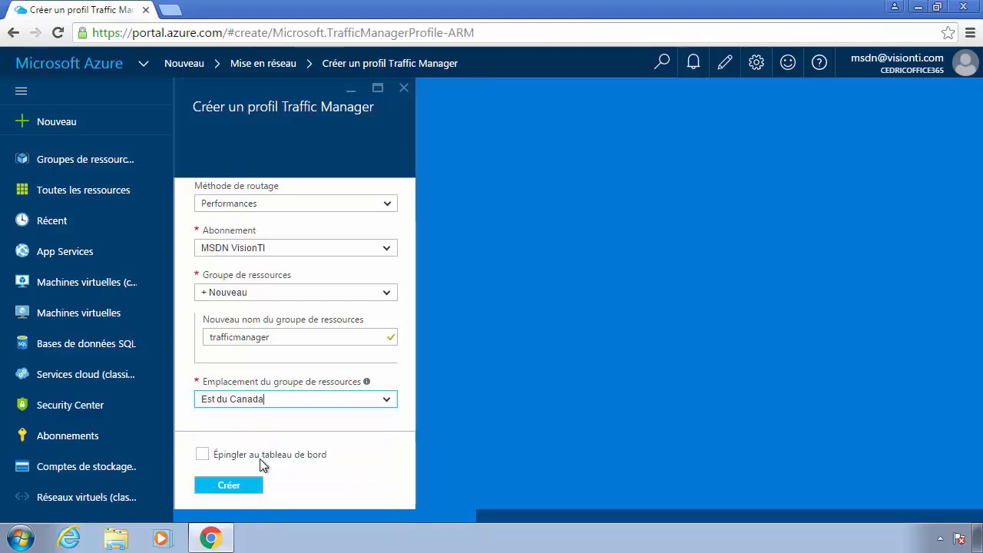
click(206, 458)
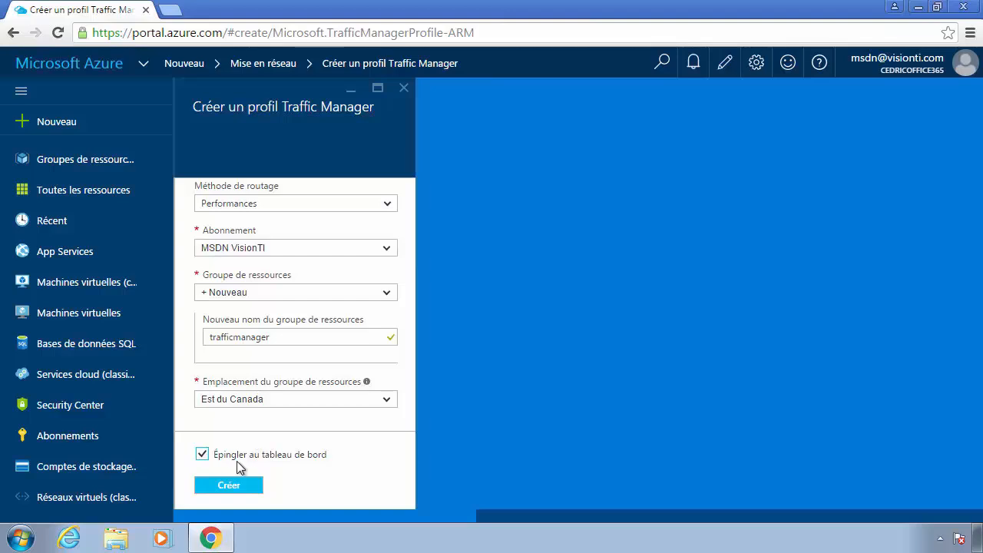
- Try to create the profile, and fill in its missing name with alphormlab
click(241, 486)
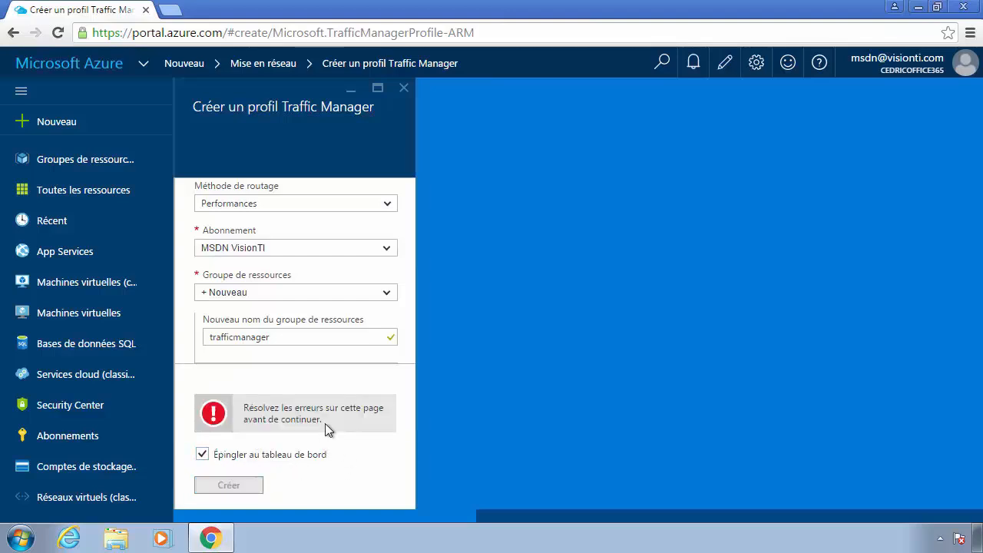
scroll(345, 368, up, 2)
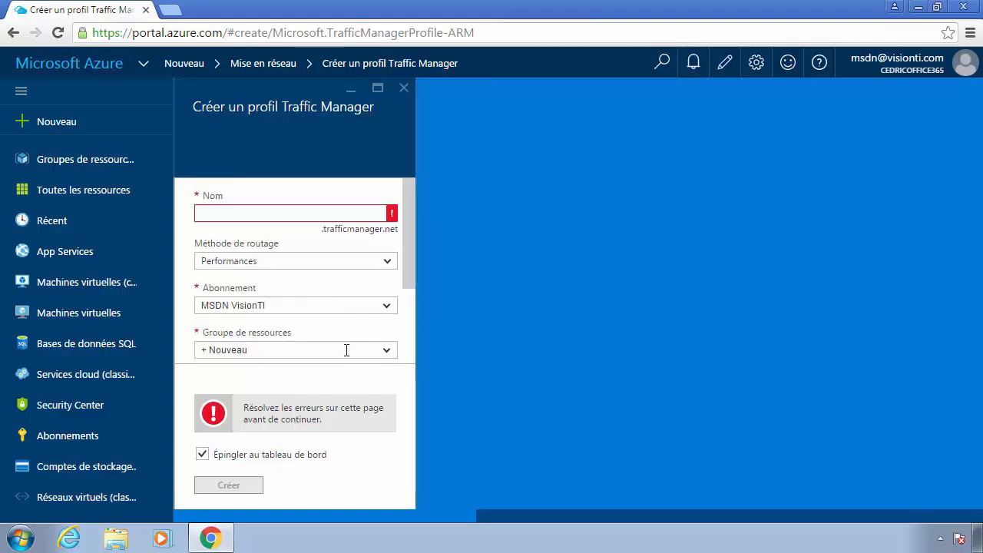
click(293, 213)
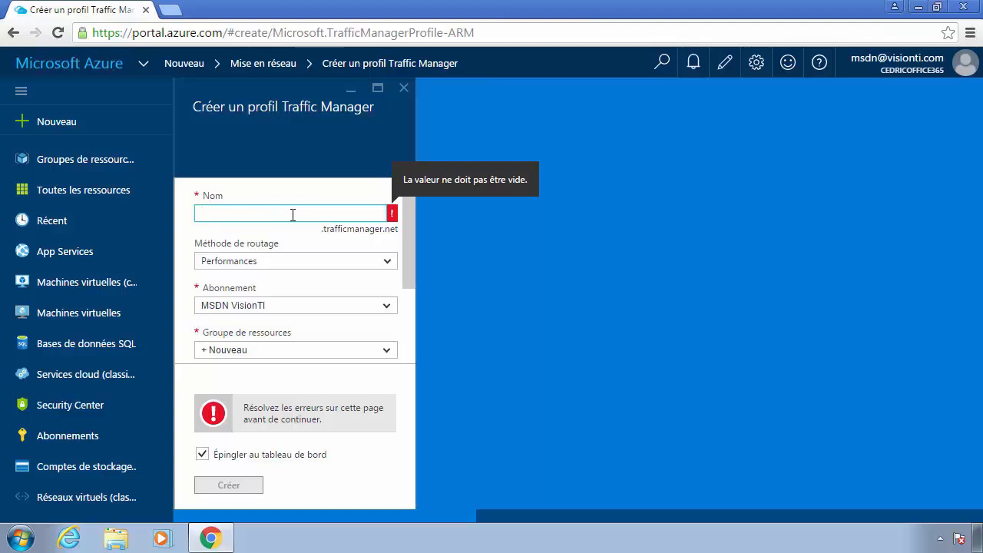
scroll(338, 265, down, 3)
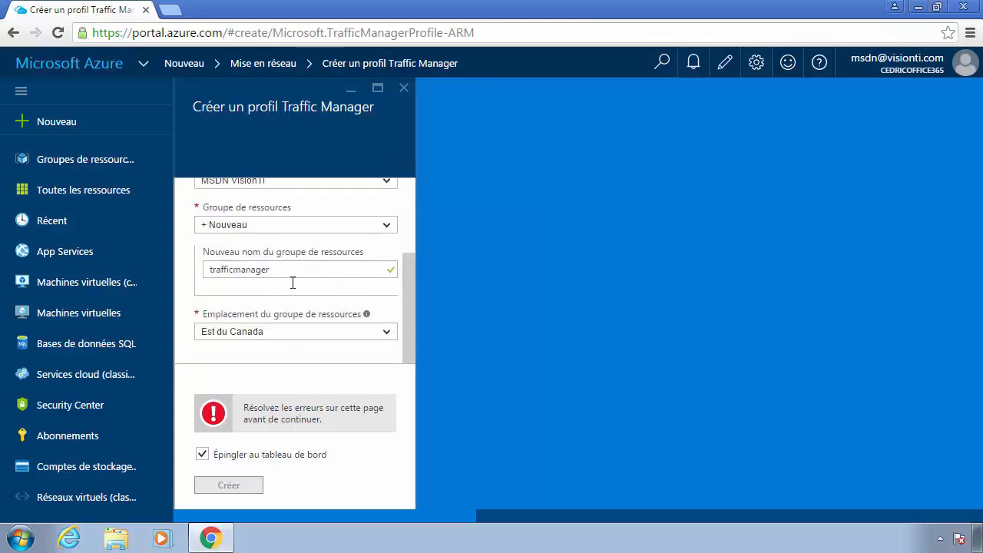
scroll(292, 269, up, 3)
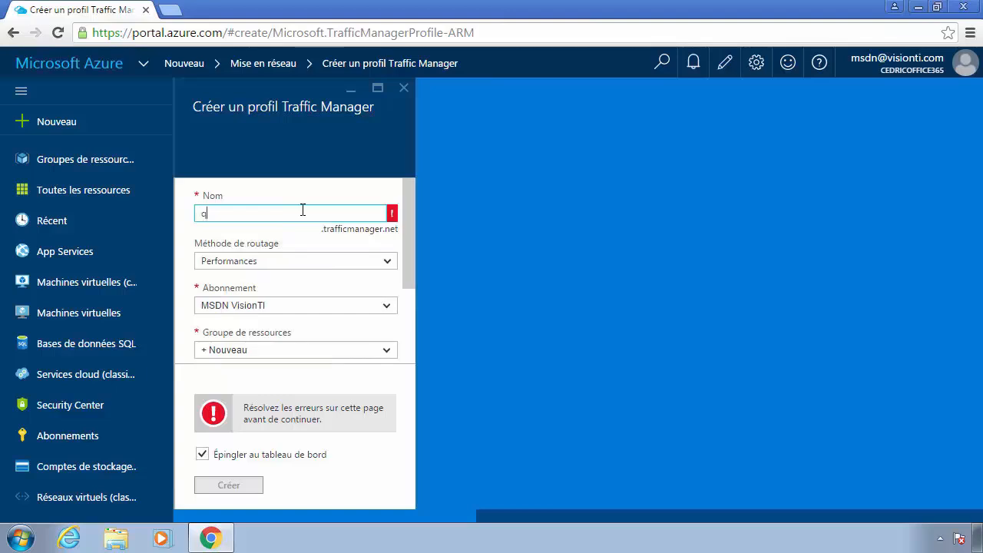
key(BackSpace)
text(alphormla)
text(b)
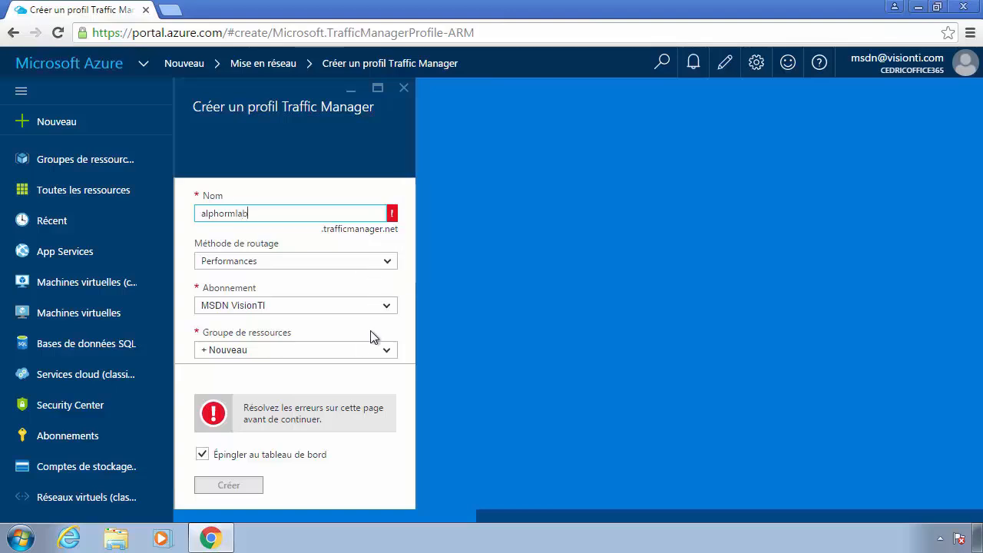
- Keep Performances as the routing method and create the alphormlab Traffic Manager profile
click(279, 265)
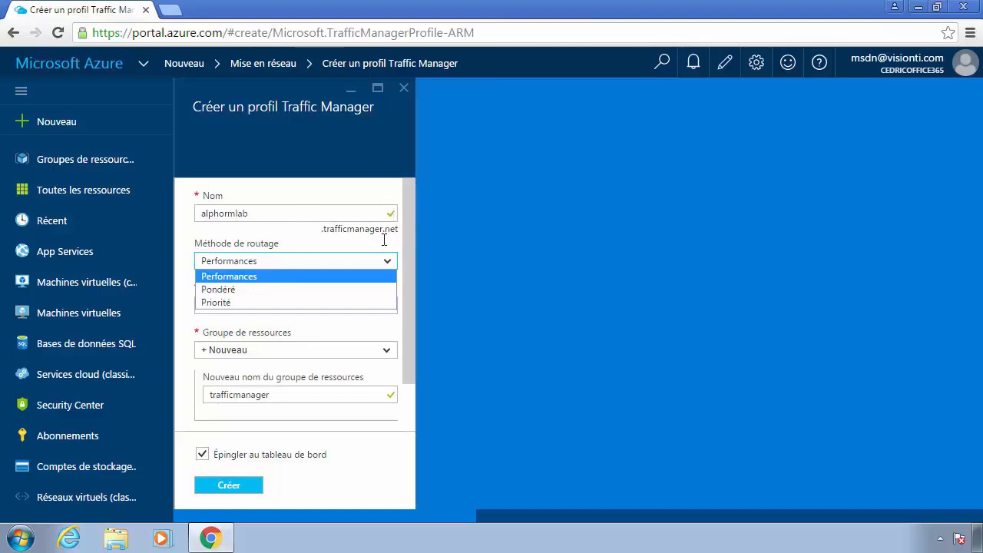
scroll(390, 368, down, 1)
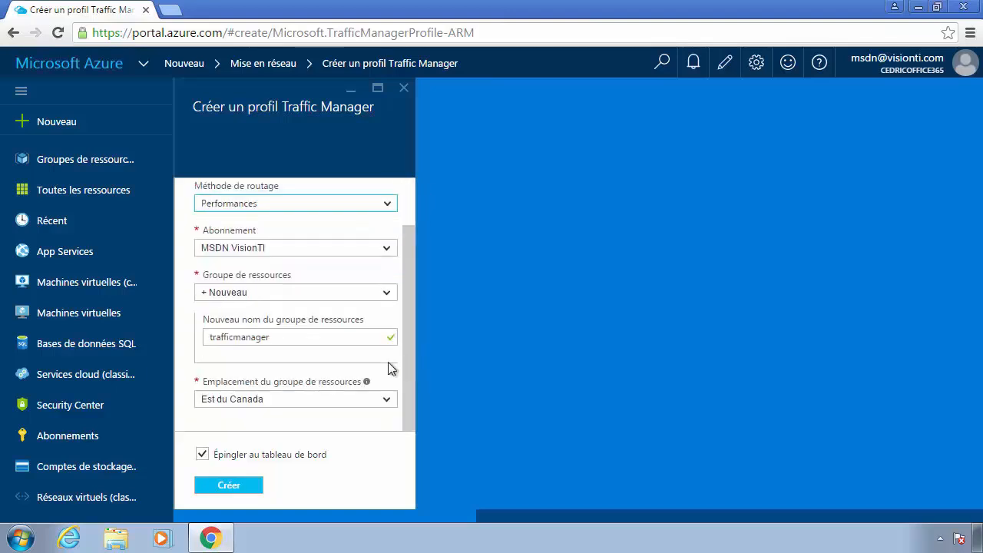
click(229, 485)
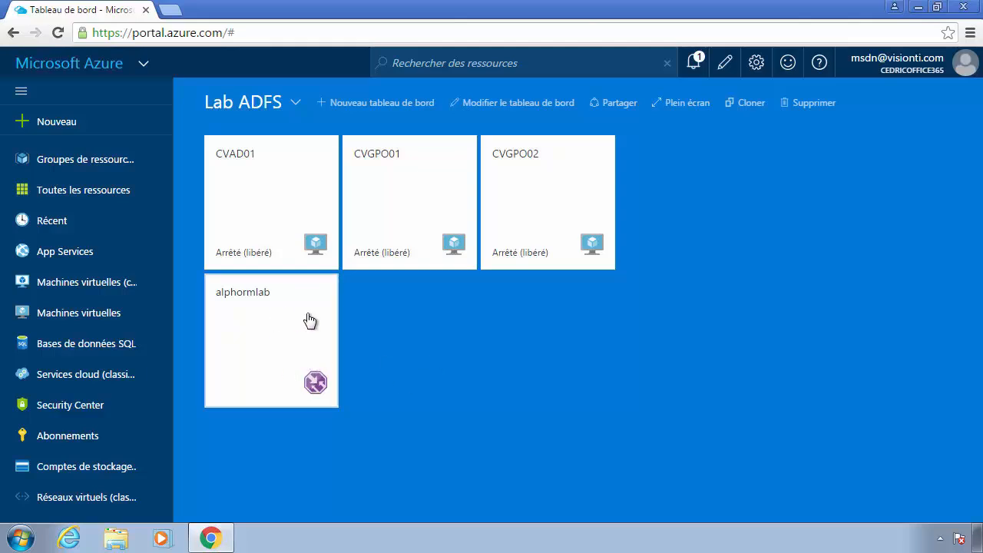
- Open the alphormlab profile from the dashboard, examine its user access and available roles, and return to its overview
click(256, 336)
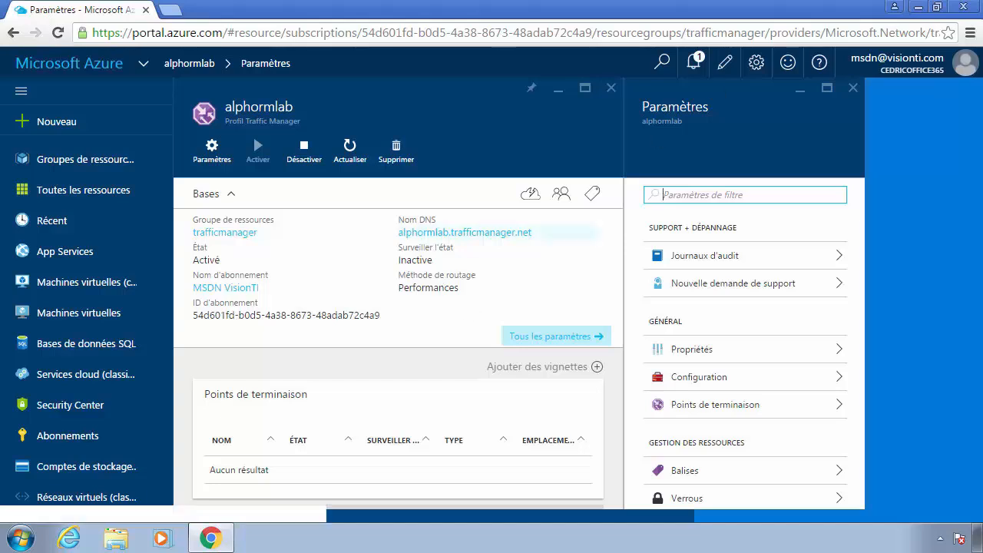
click(563, 198)
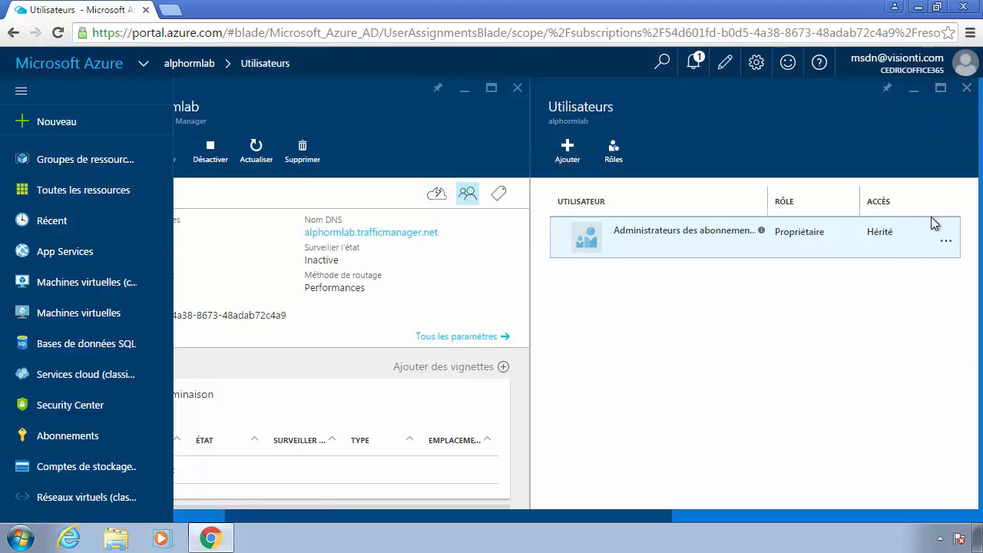
click(614, 154)
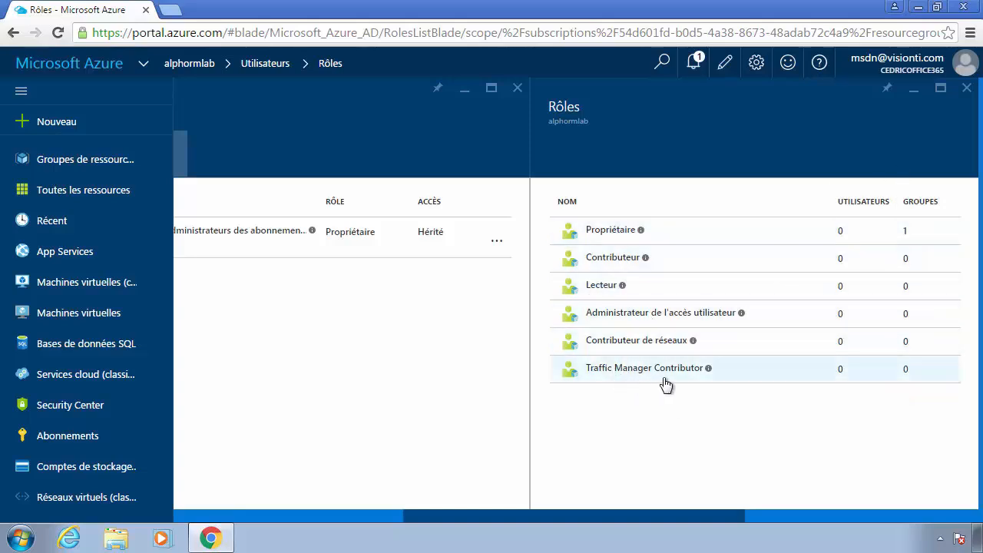
click(966, 87)
click(612, 89)
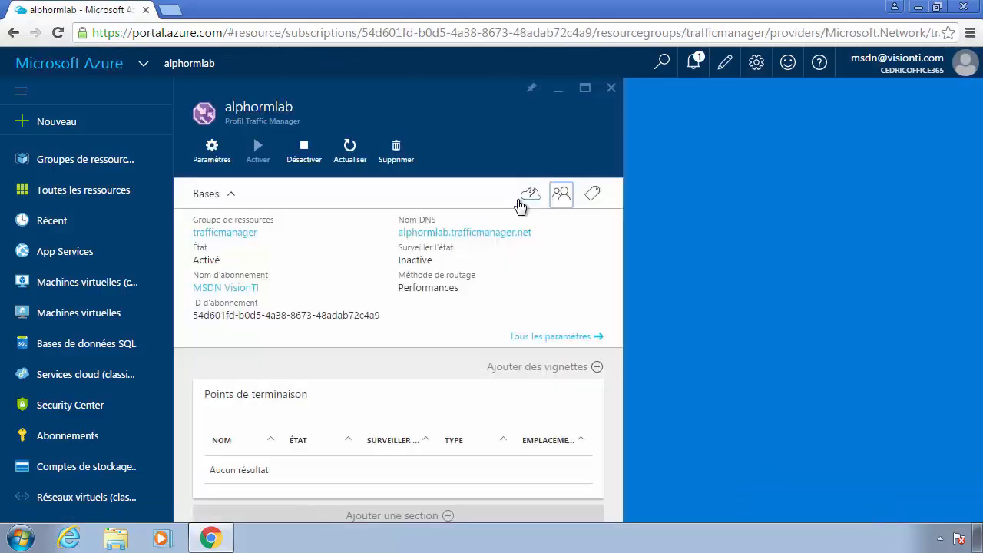
- Open the audit logs in the alphormlab profile's settings and examine the log export options, including the selectable regions
click(207, 157)
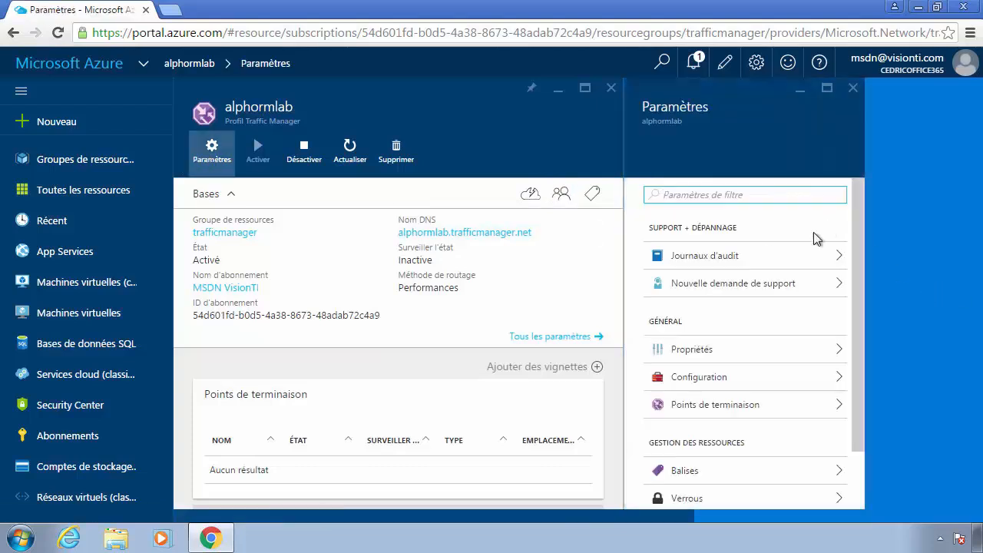
click(719, 256)
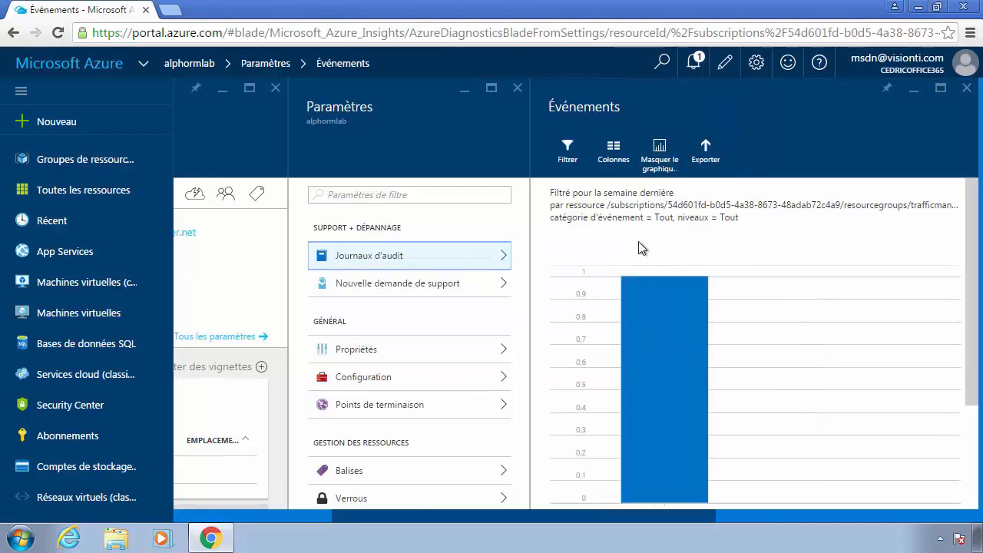
click(698, 157)
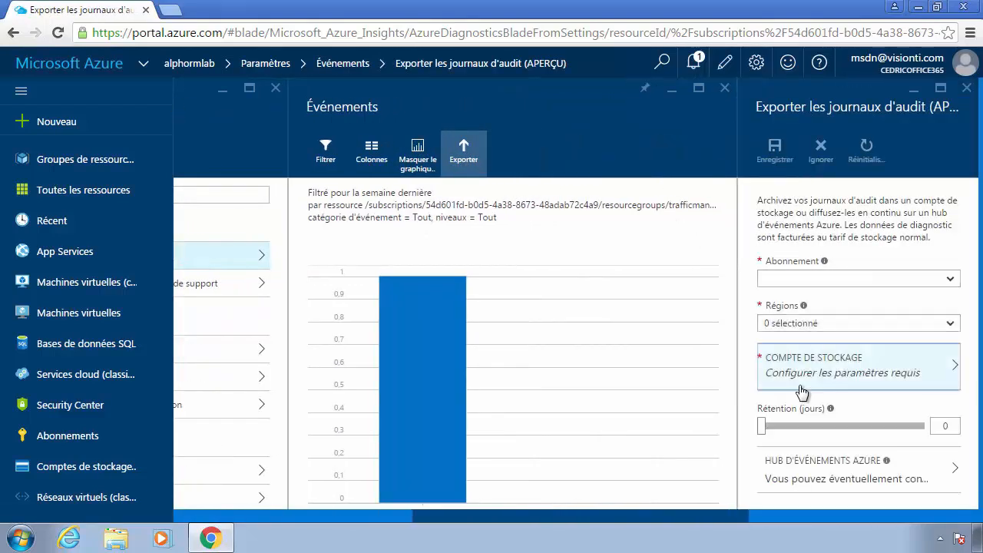
click(842, 323)
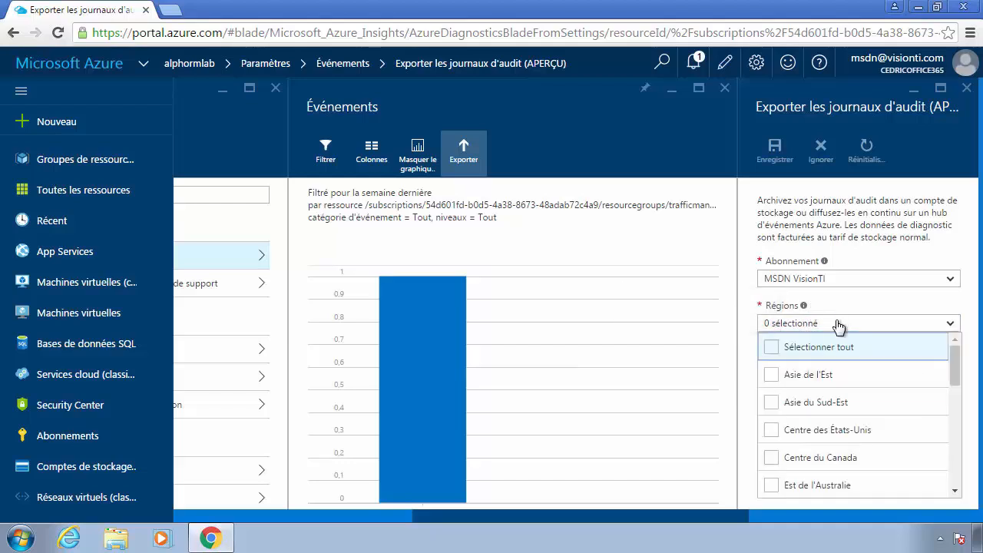
click(745, 322)
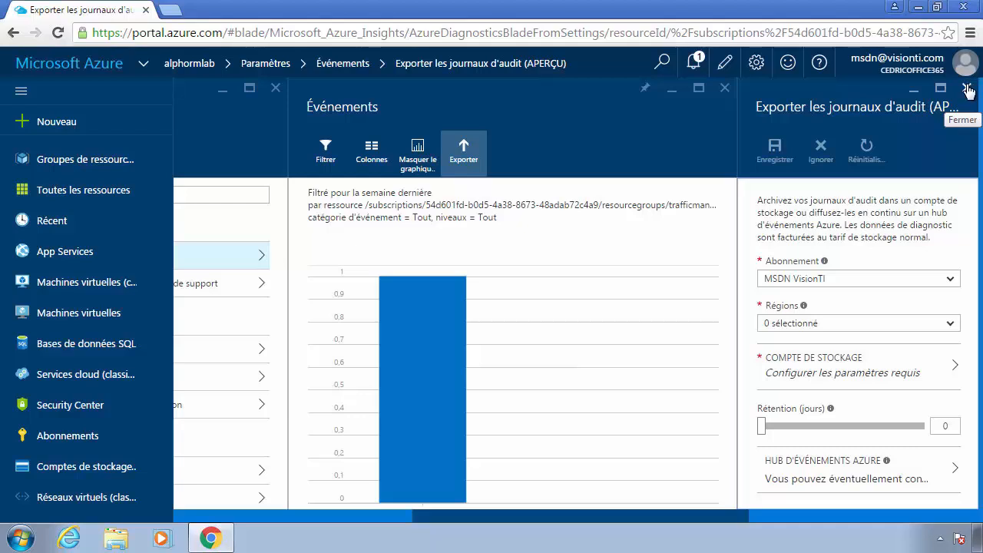
- Review the storage accounts offered for the audit log export, and return to the profile's settings without exporting
click(828, 361)
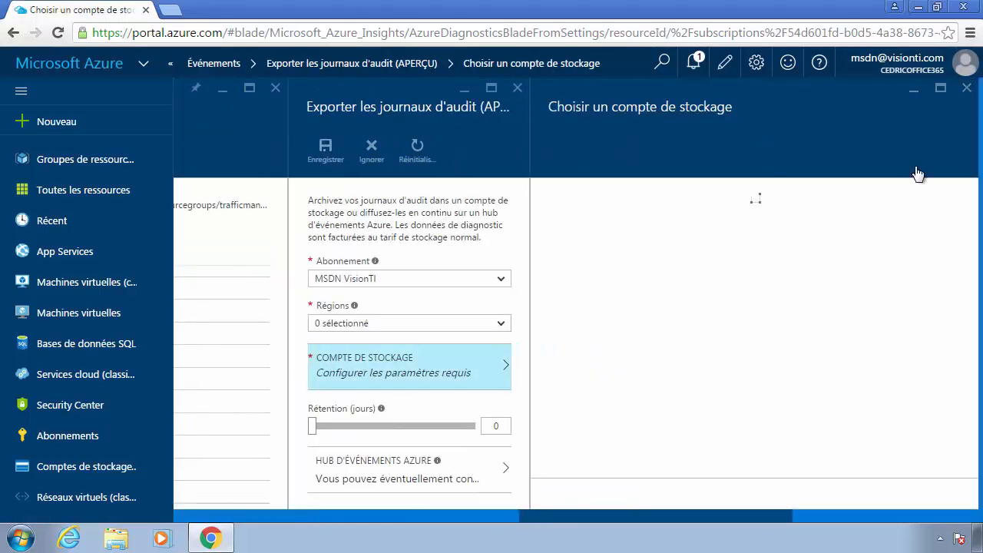
scroll(772, 346, down, 5)
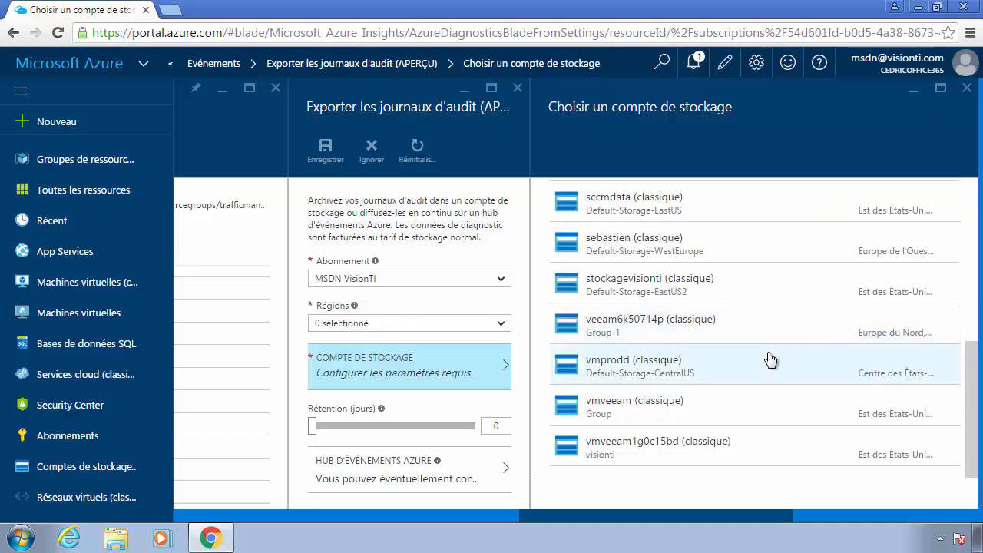
scroll(771, 360, up, 5)
click(967, 88)
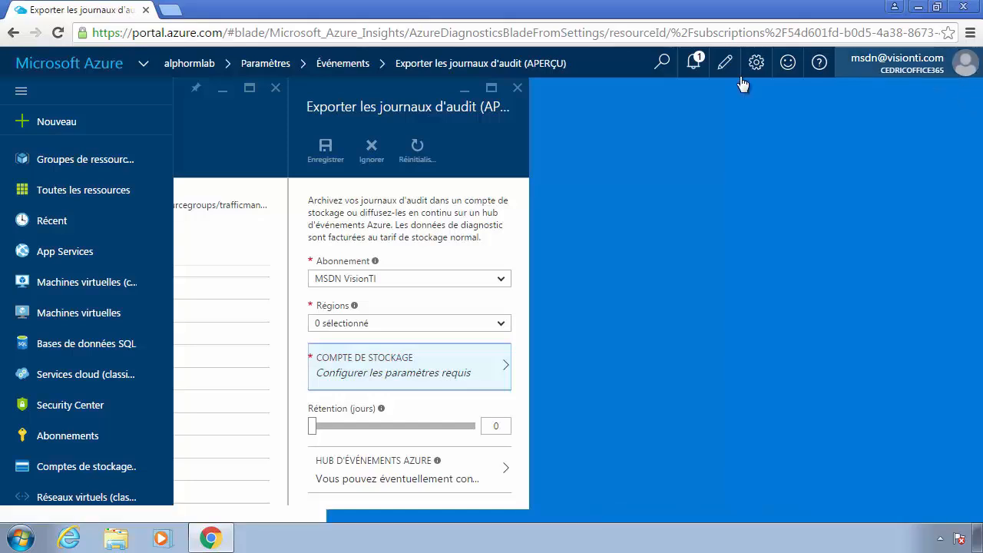
click(519, 89)
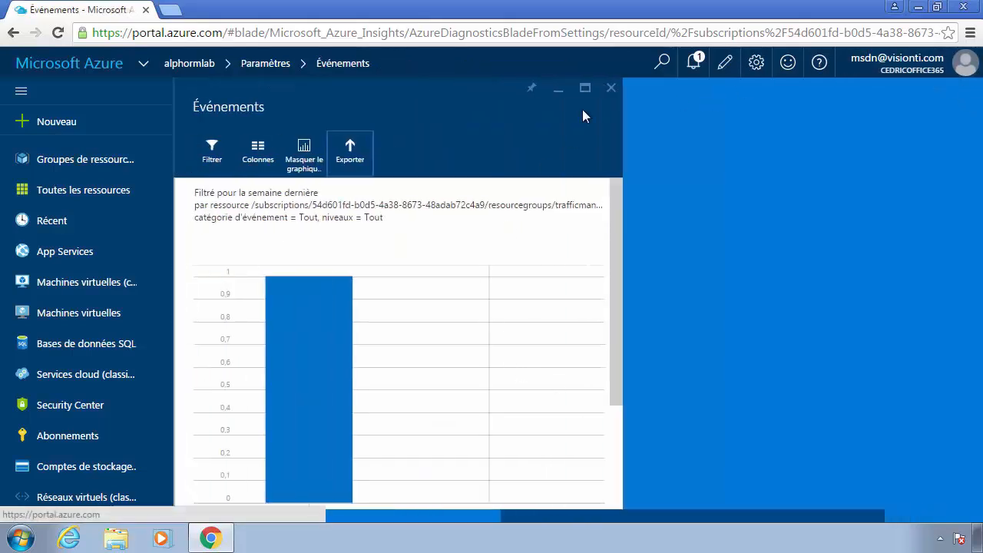
click(611, 89)
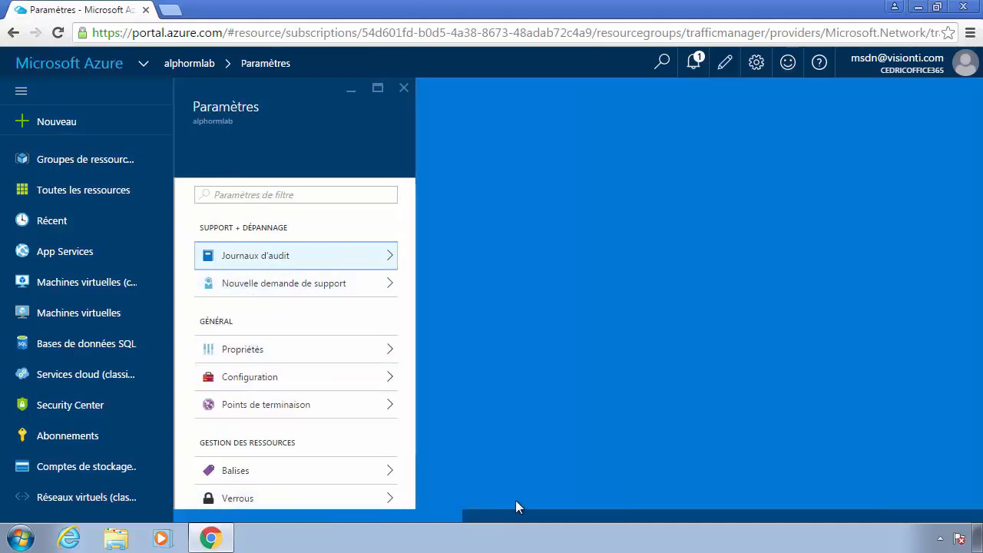
click(457, 515)
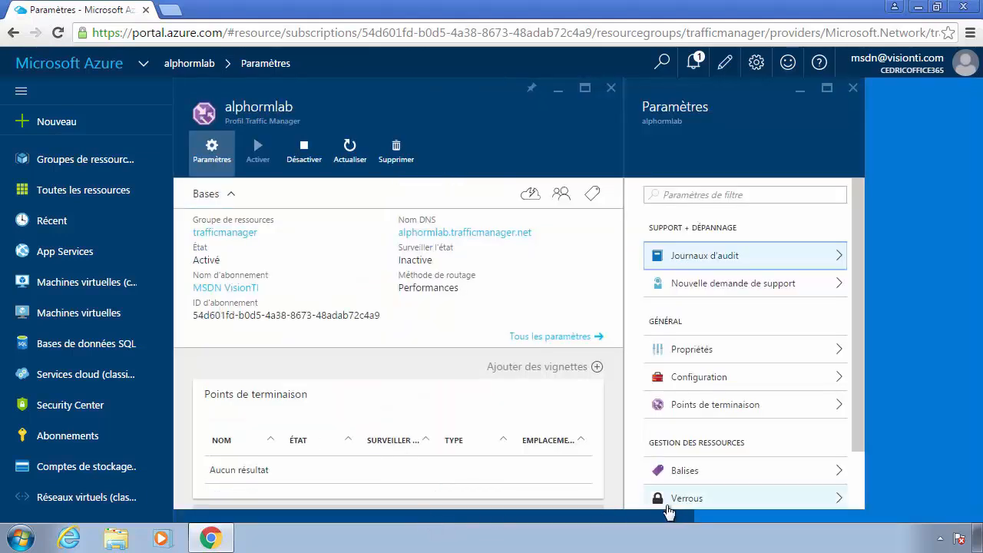
click(650, 529)
drag(660, 517, 603, 527)
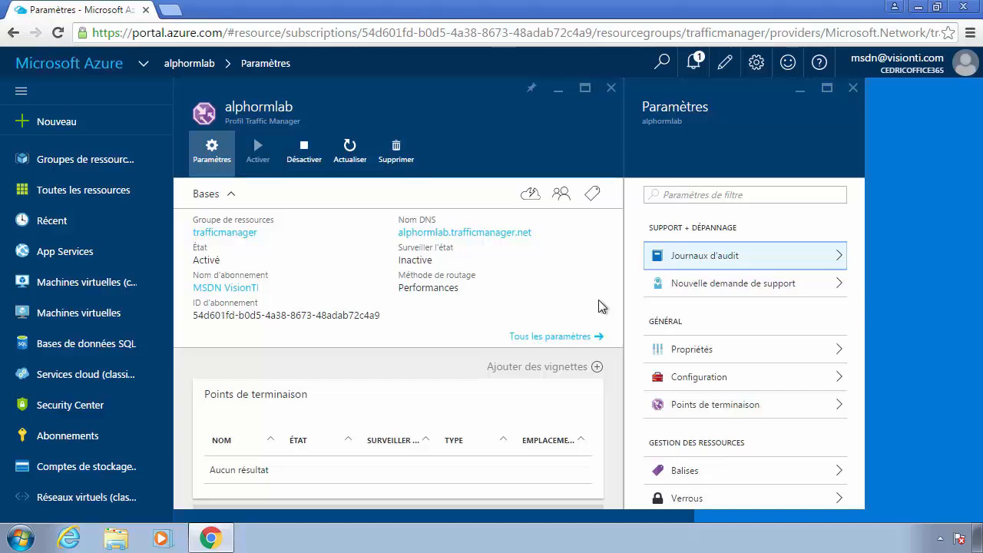
- Examine the new support request form and its list of services, and close it without submitting a request
click(711, 286)
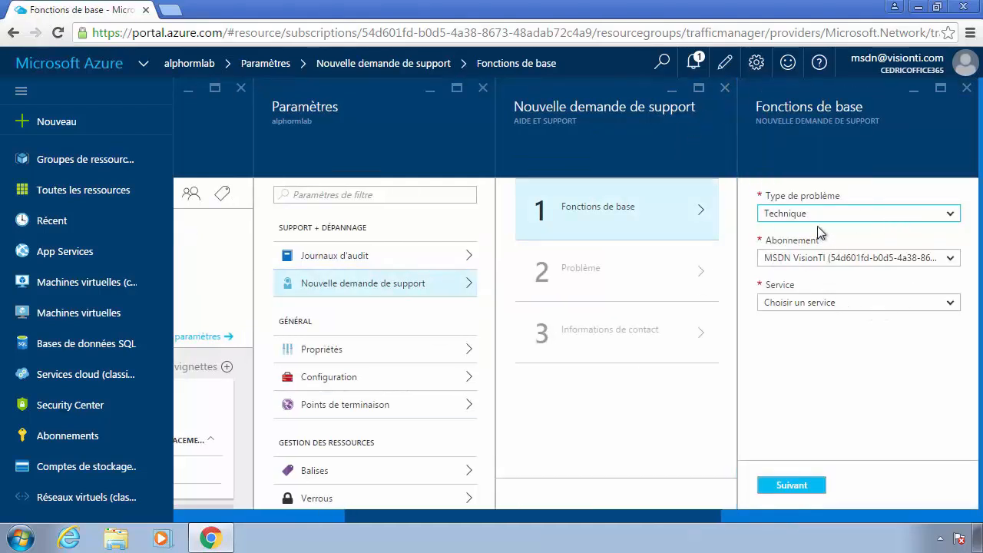
click(797, 311)
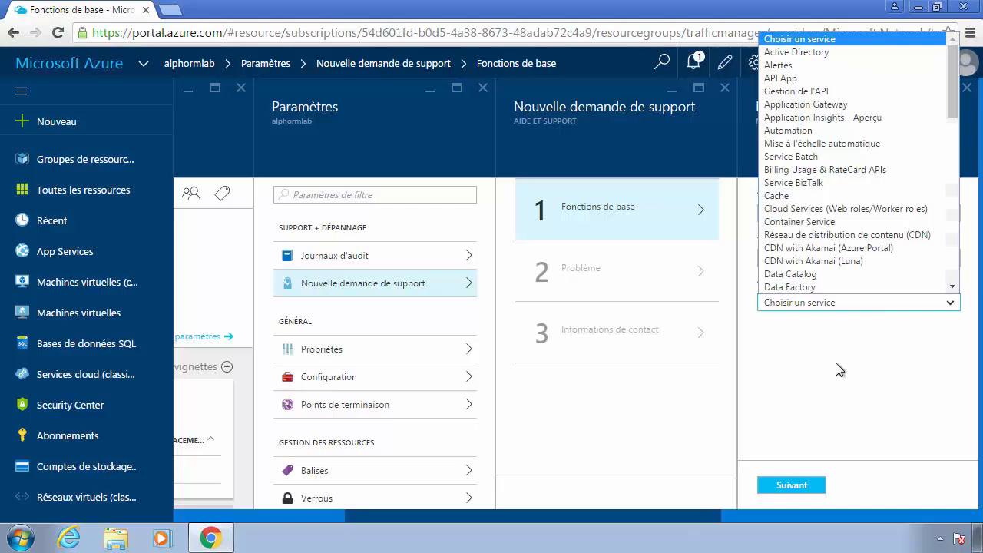
click(842, 368)
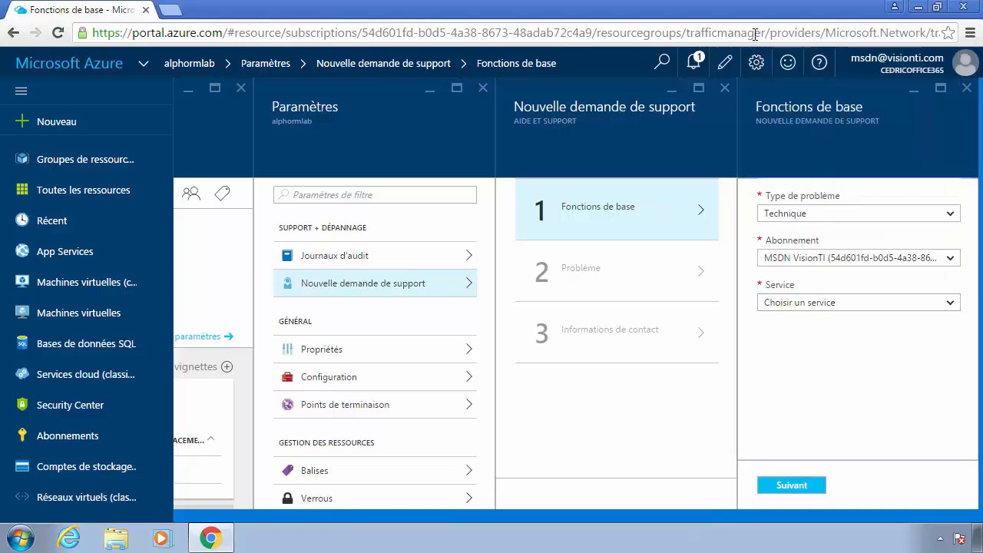
click(724, 87)
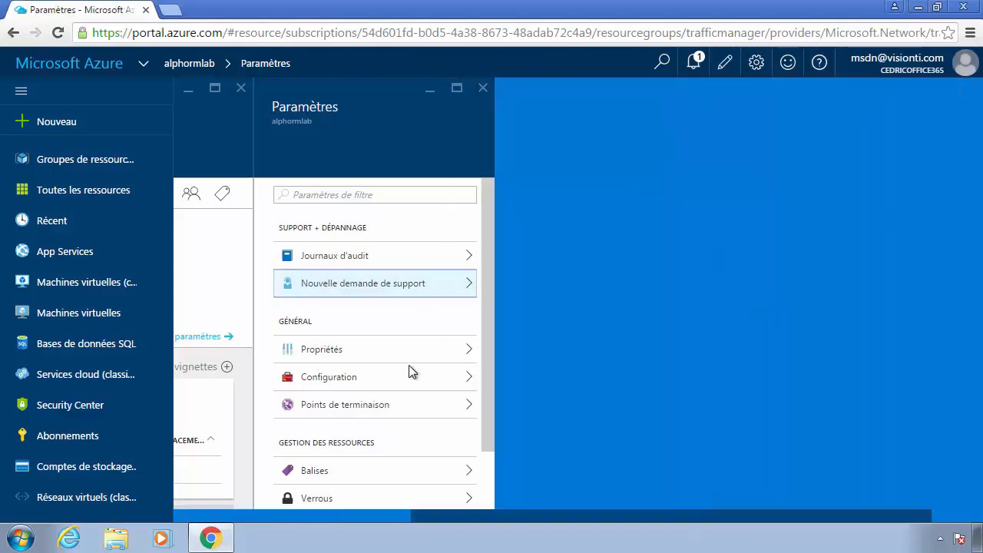
- Examine the alphormlab profile's properties, including its DNS name, resource ID, location and subscription
click(317, 352)
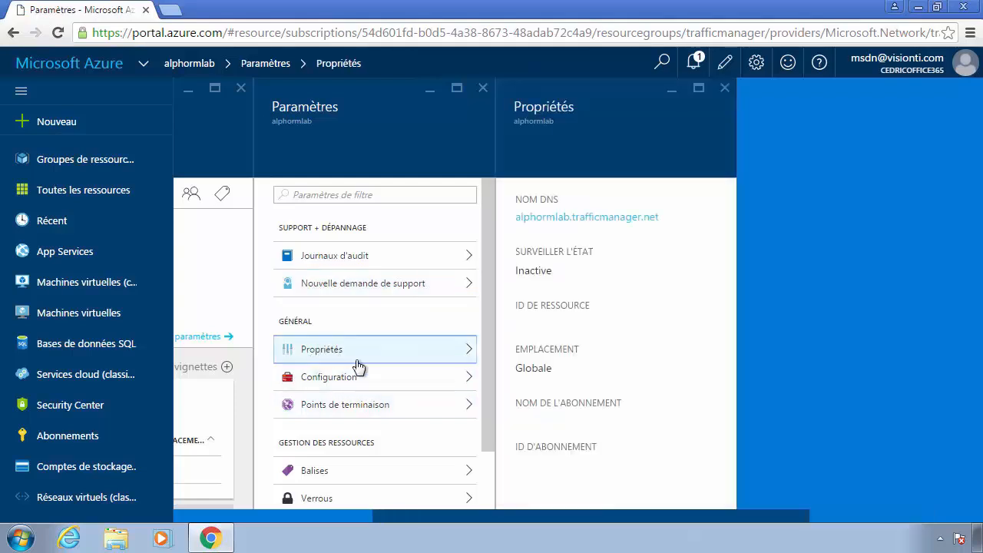
scroll(636, 412, down, 1)
scroll(635, 411, up, 1)
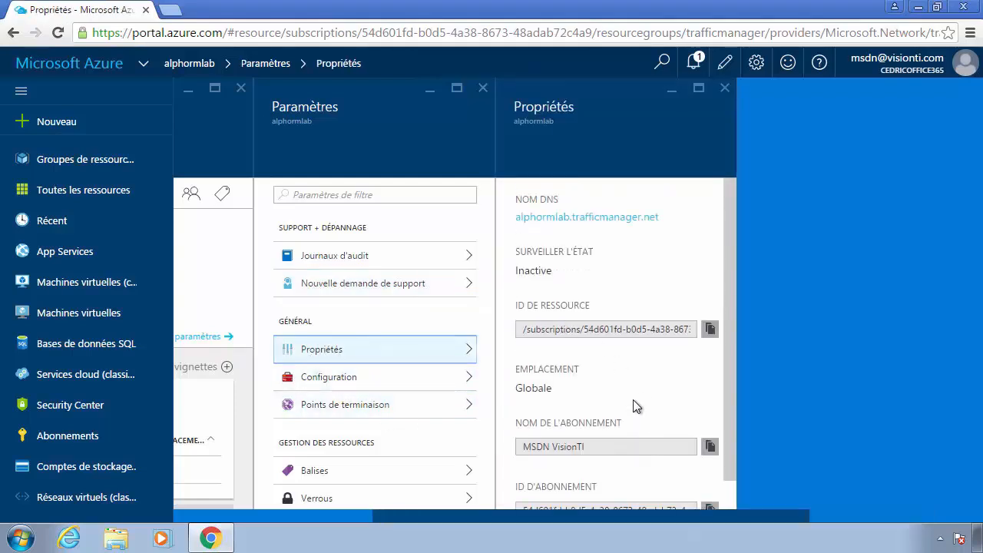
- Examine the profile's routing and endpoint monitoring configuration, trying the HTTPS protocol and restoring HTTP without saving
click(313, 382)
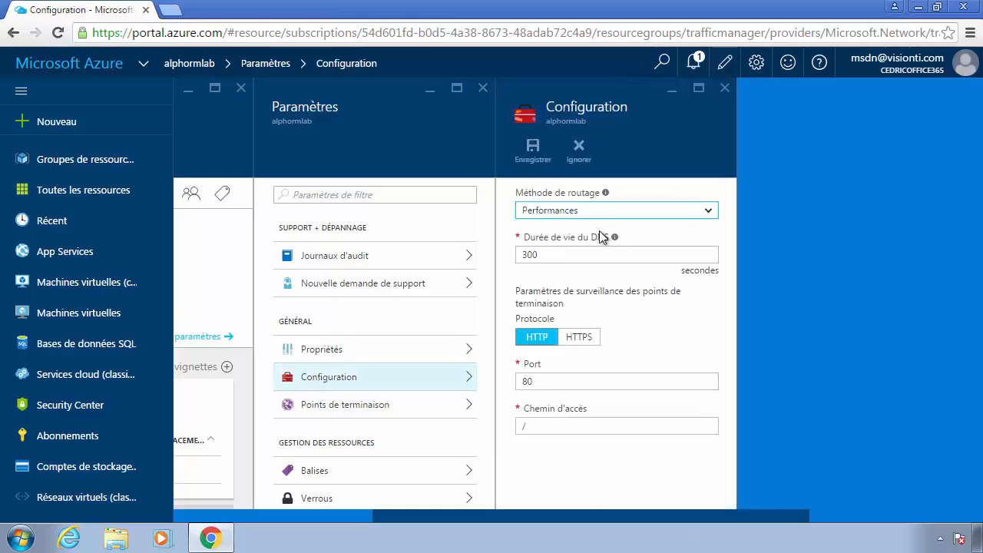
click(600, 218)
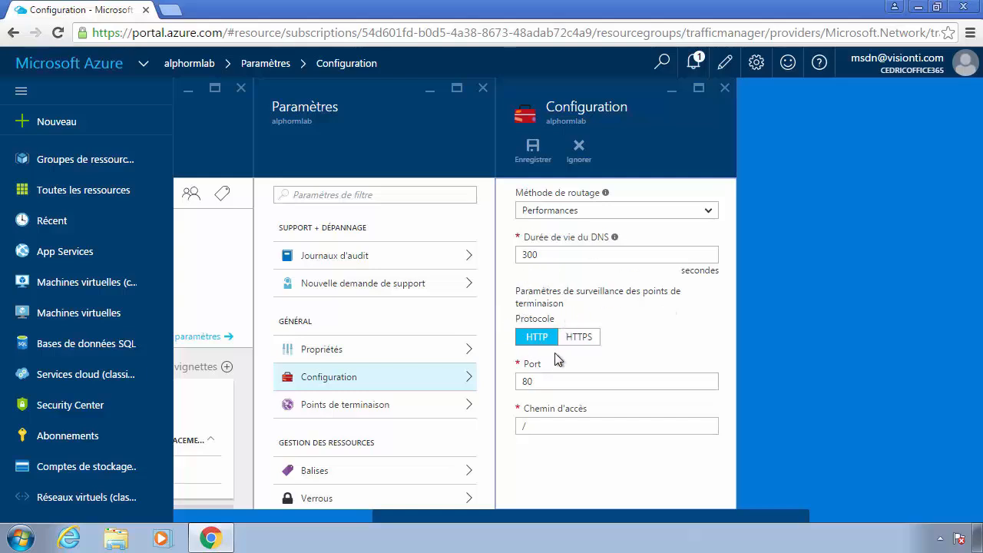
click(575, 337)
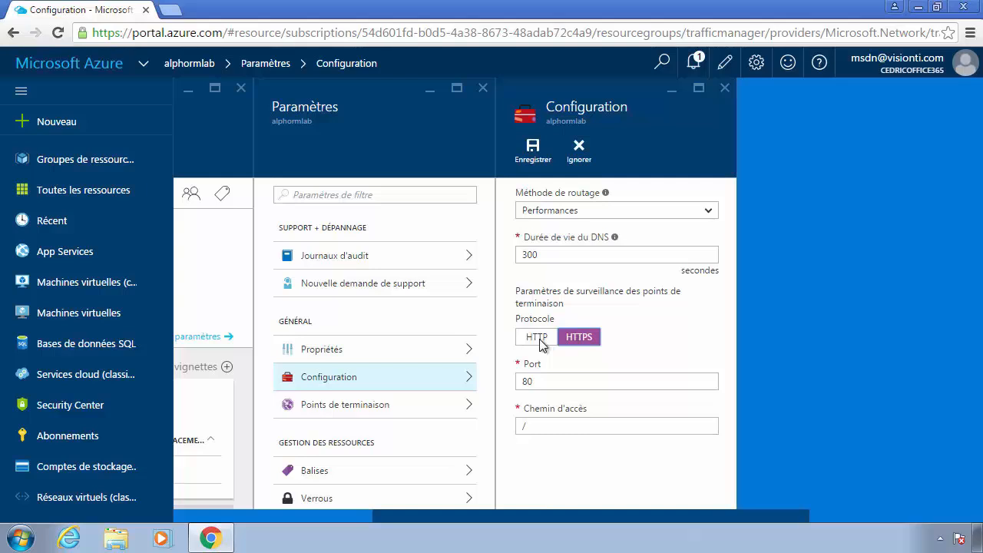
click(540, 340)
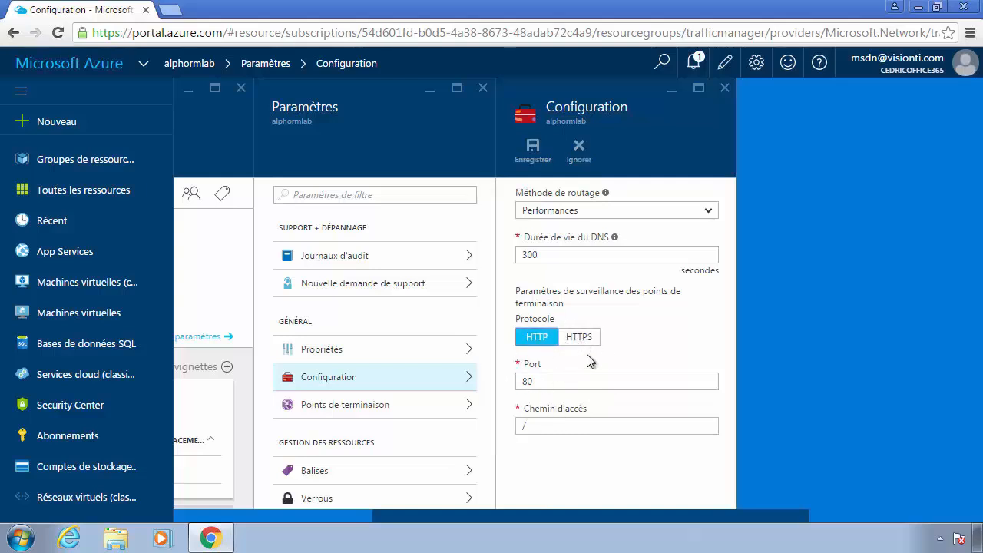
- Examine the profile's endpoints and the types offered for a new one, and return to the overview without adding any
click(319, 405)
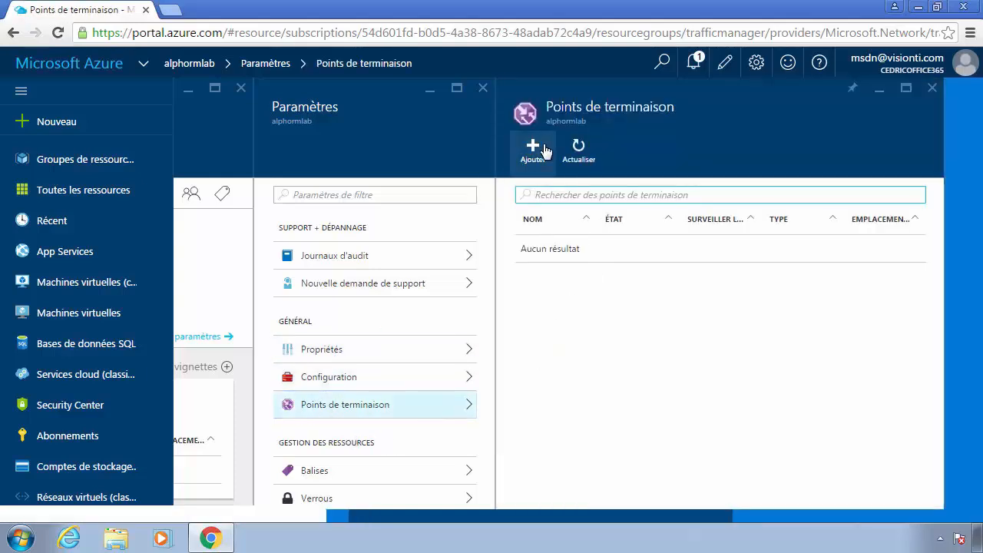
click(532, 150)
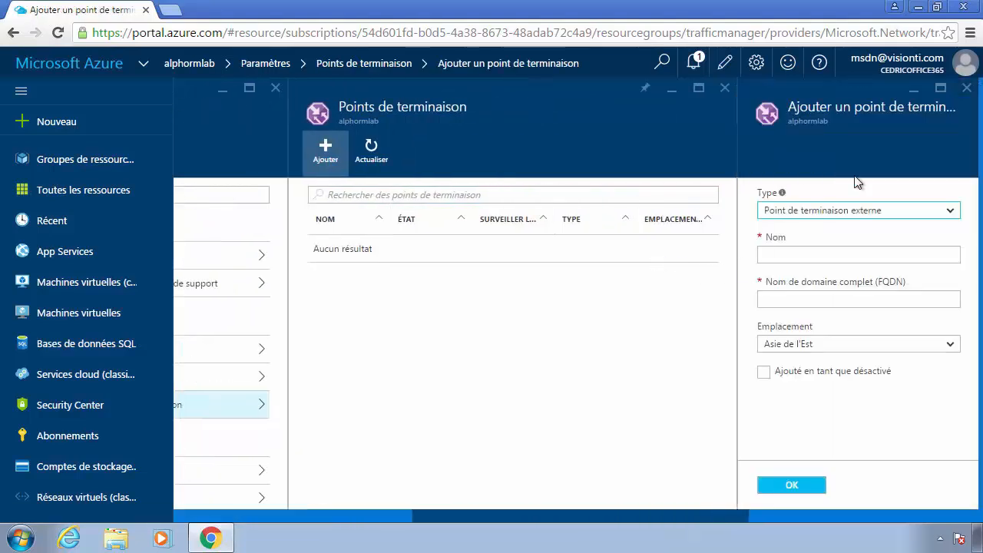
click(824, 216)
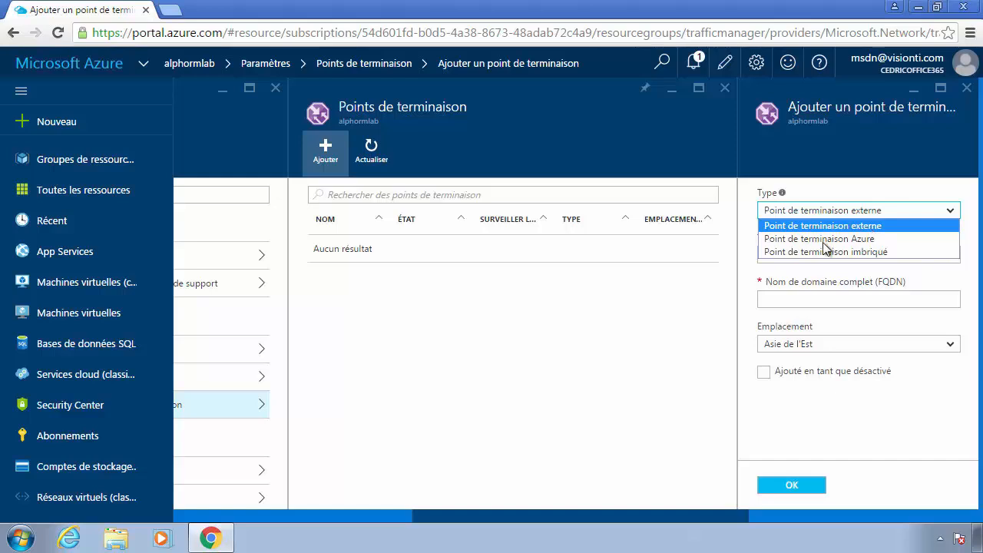
click(794, 408)
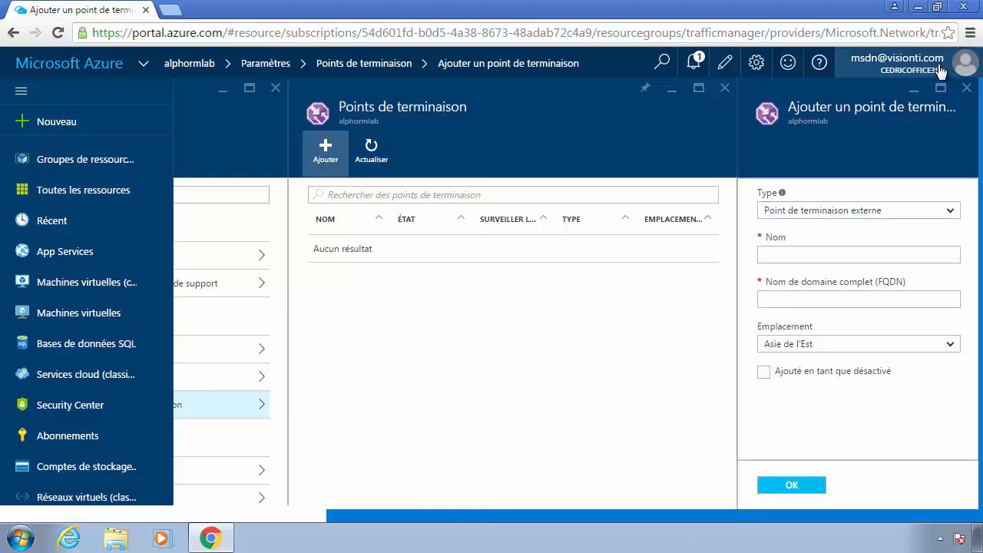
click(967, 88)
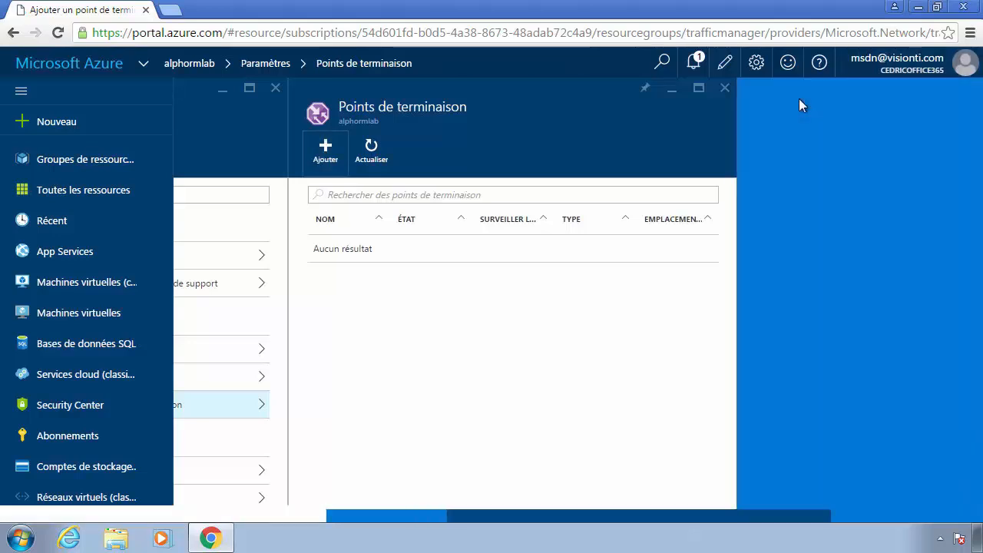
click(725, 88)
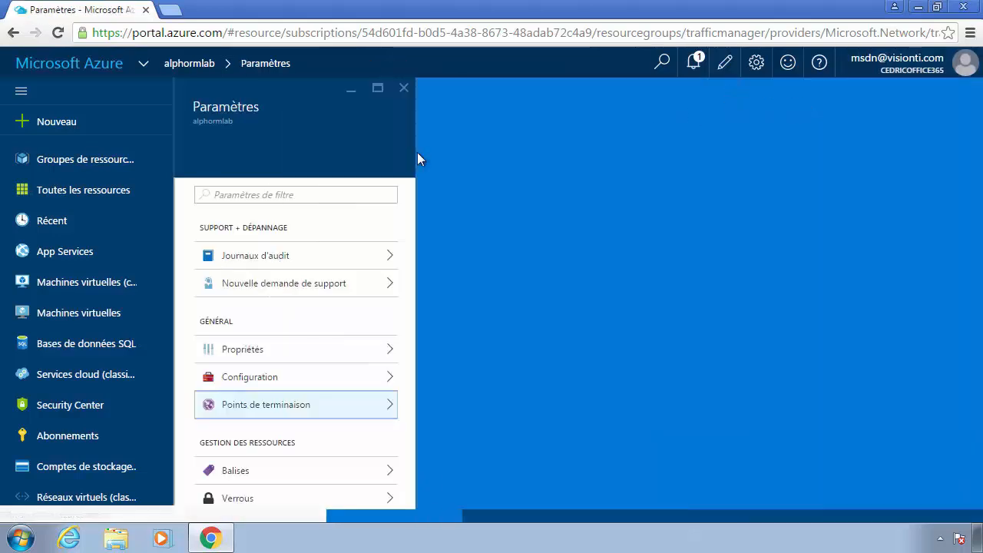
click(404, 88)
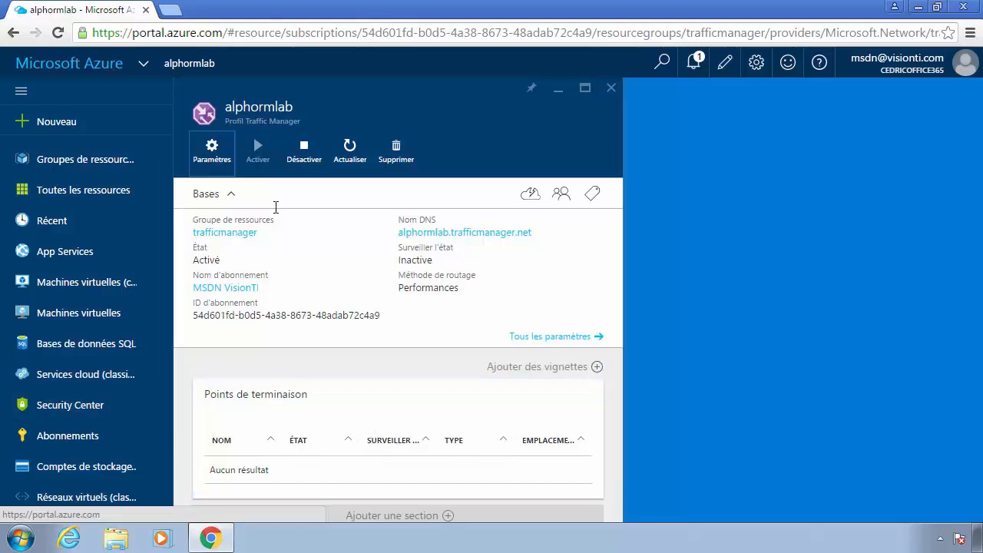
- Deactivate the alphormlab Traffic Manager profile and confirm the deactivation
click(311, 165)
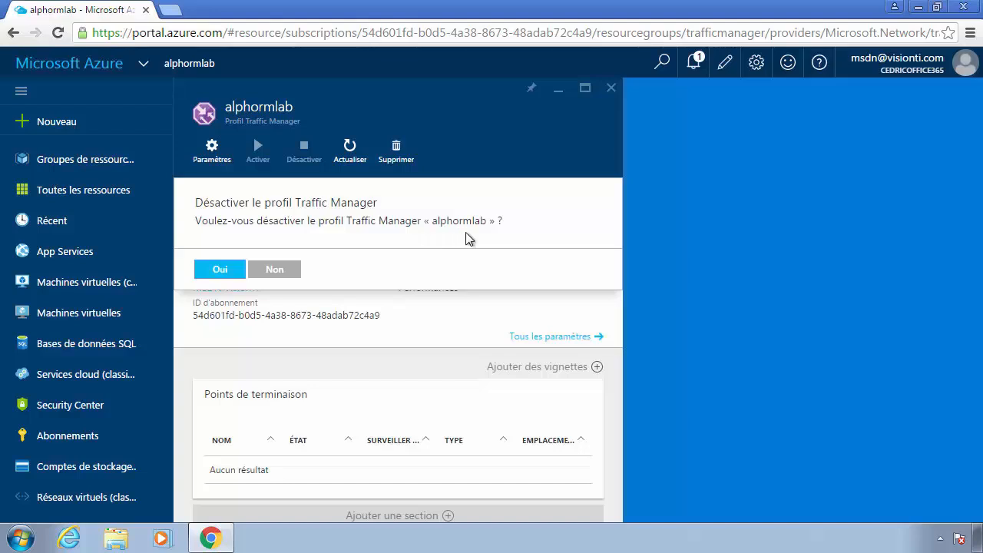
click(221, 273)
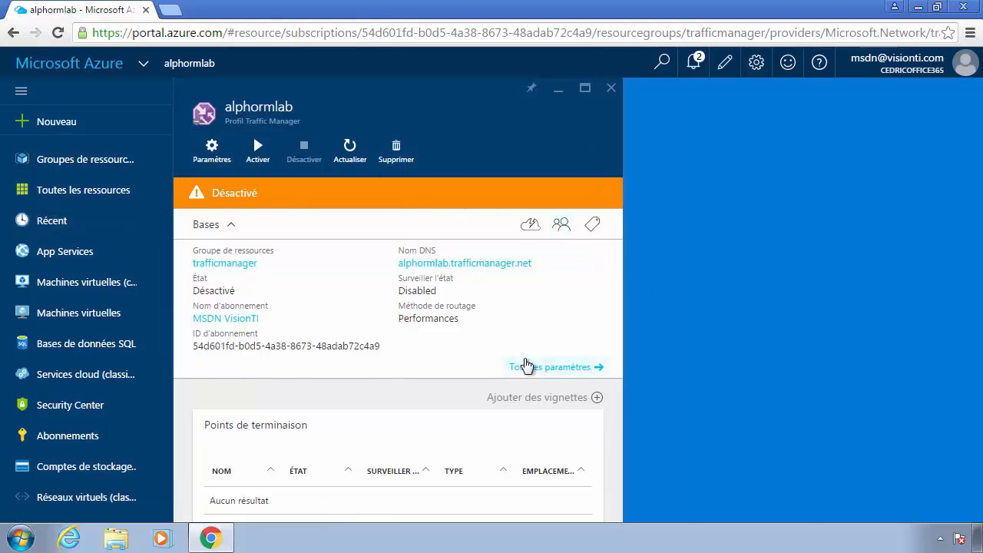
click(526, 367)
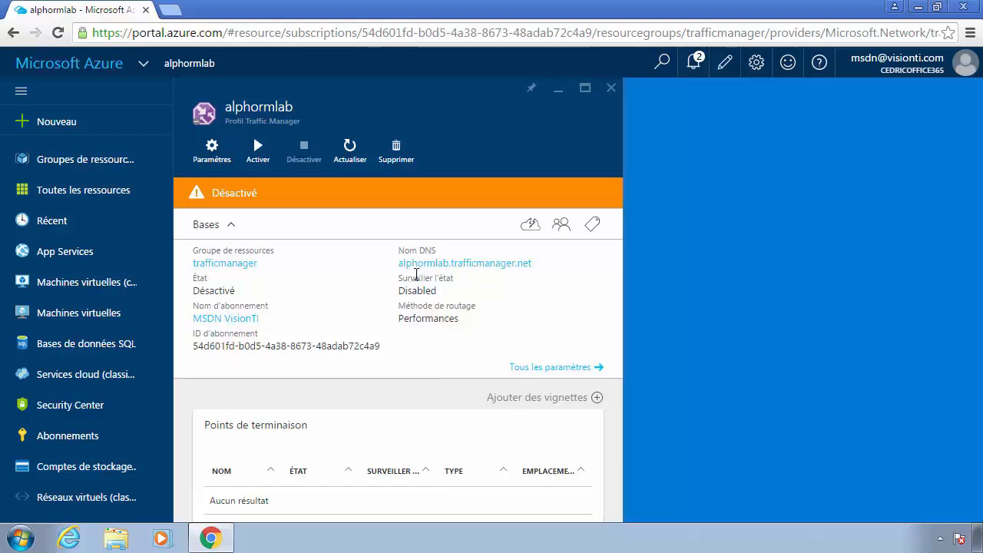
- Leave the tile customization mode and reactivate the alphormlab Traffic Manager profile
drag(381, 262, 506, 273)
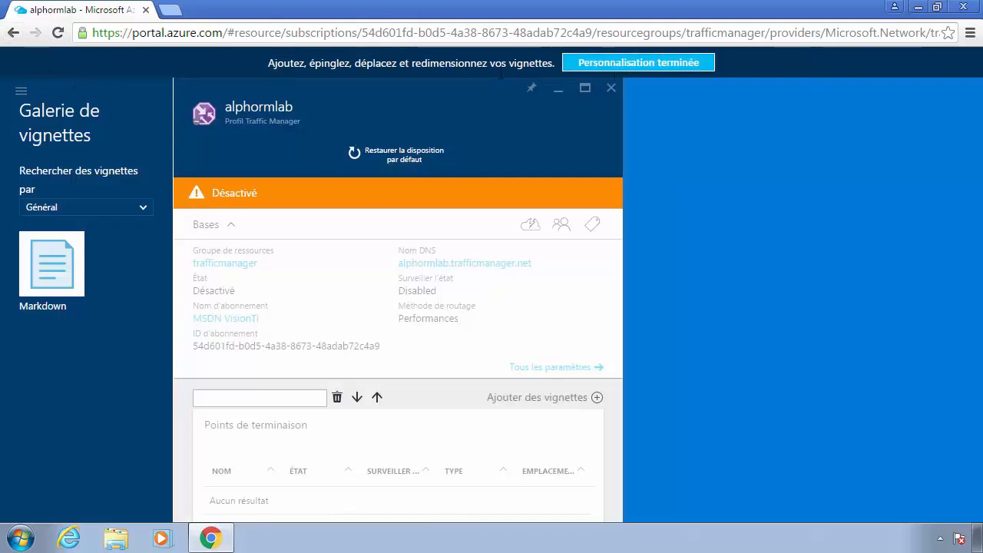
click(617, 69)
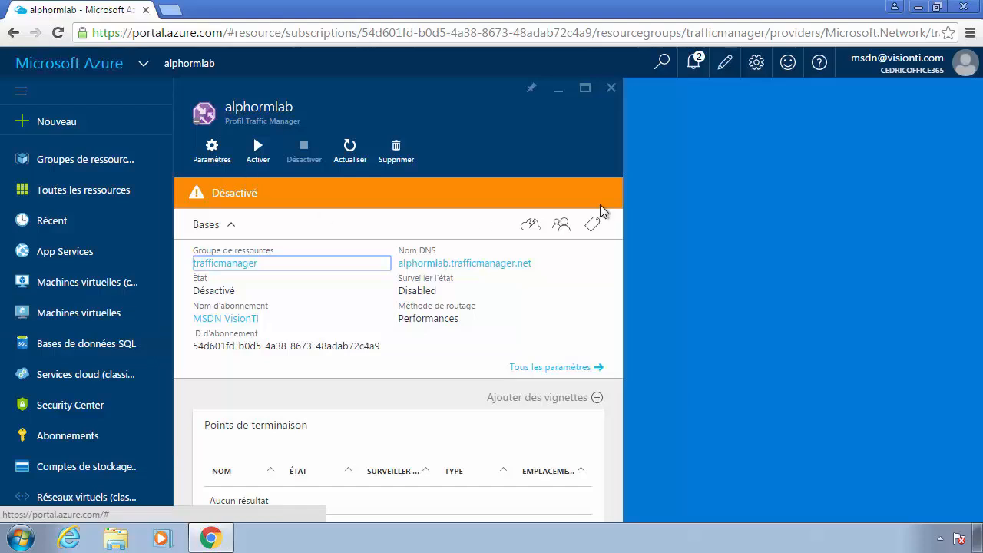
click(254, 154)
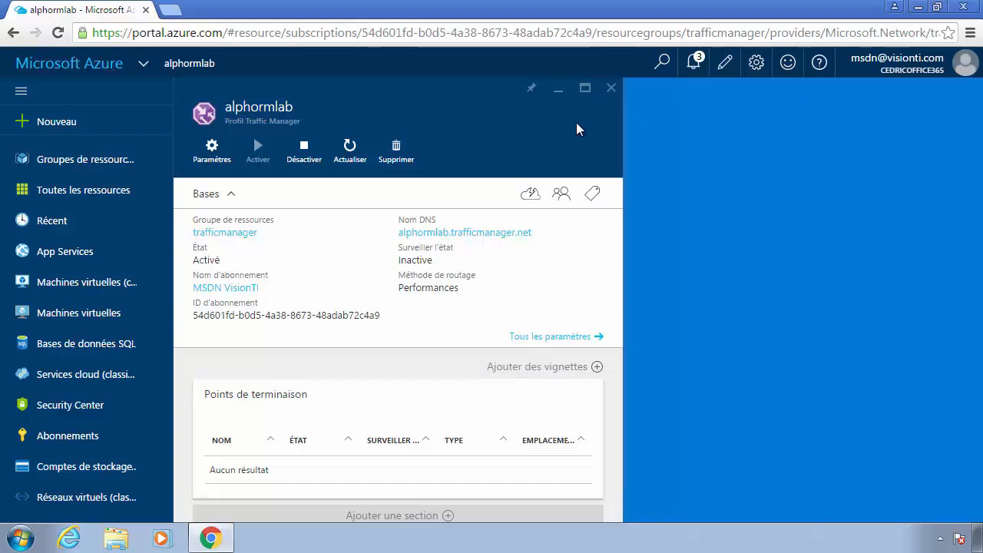
- Delete the alphormlab Traffic Manager profile and confirm its deletion
scroll(388, 374, down, 1)
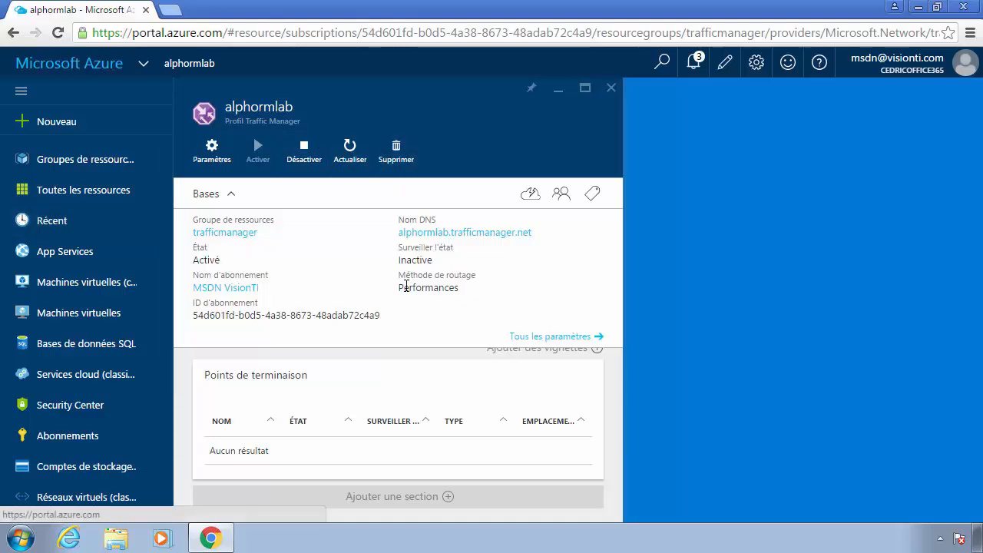
click(415, 158)
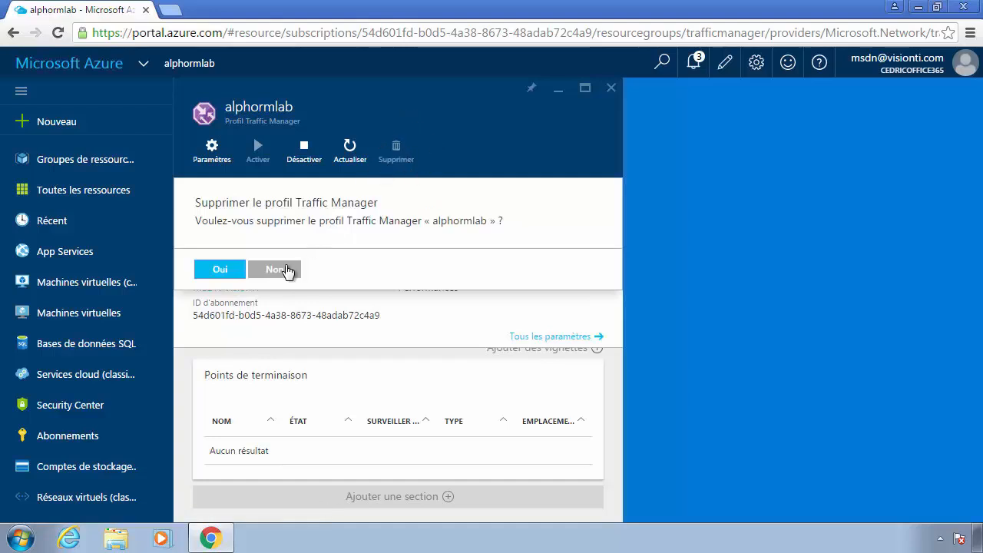
click(213, 269)
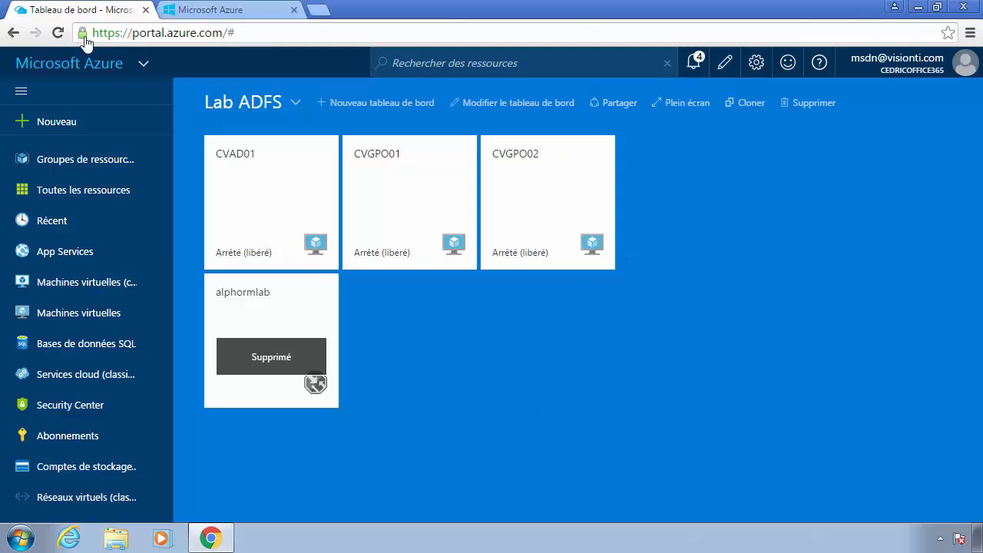
- Reload the Lab ADFS dashboard, check the alphormlab tile's resource page, and return to the dashboard
click(60, 33)
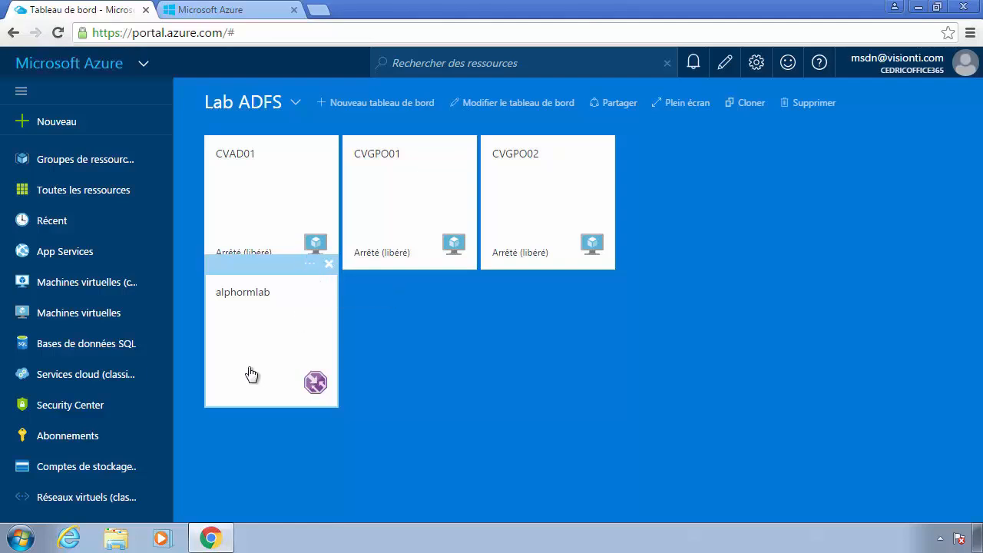
click(307, 359)
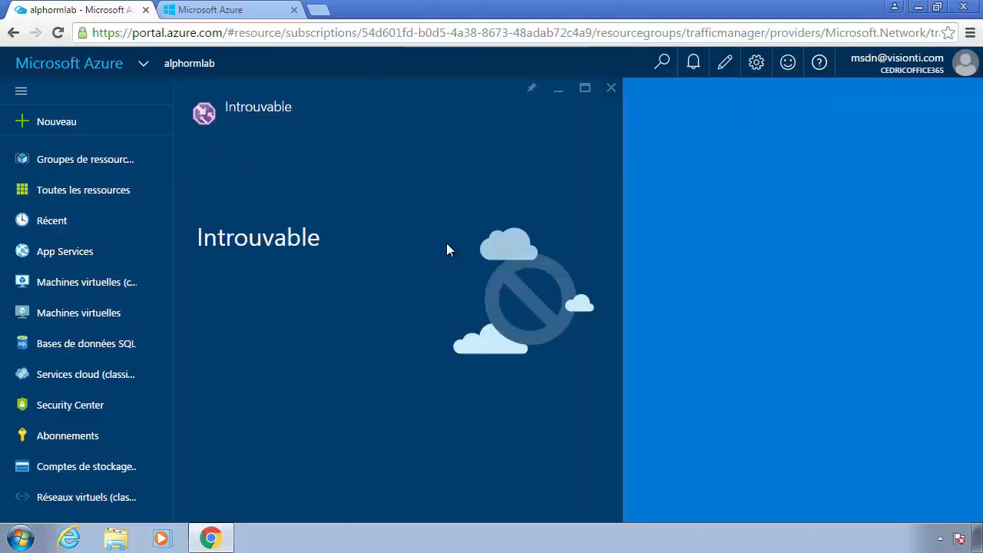
click(610, 88)
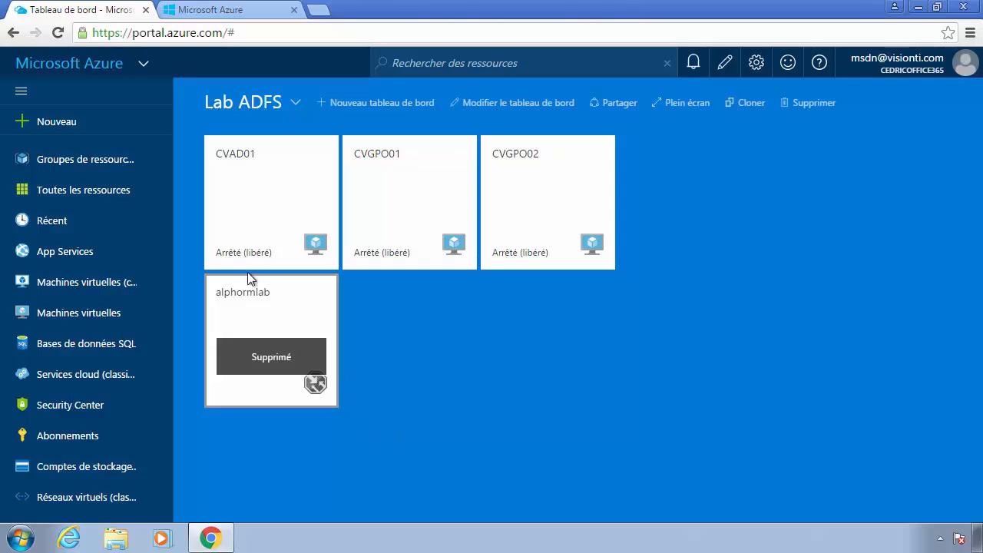
- Switch to the classic Azure portal and open the operation logs (Journaux des opérations) of the management services
click(210, 11)
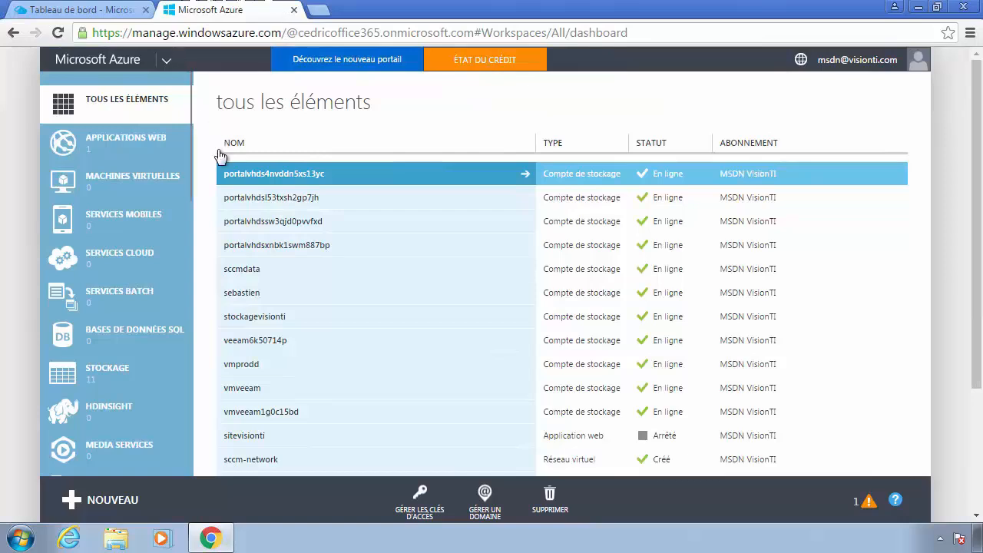
scroll(130, 368, down, 5)
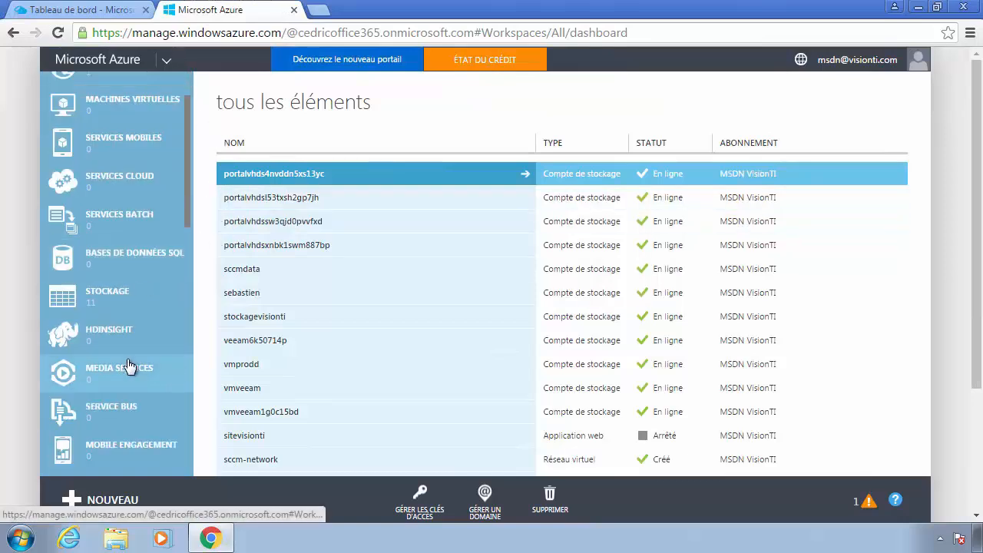
scroll(129, 367, down, 5)
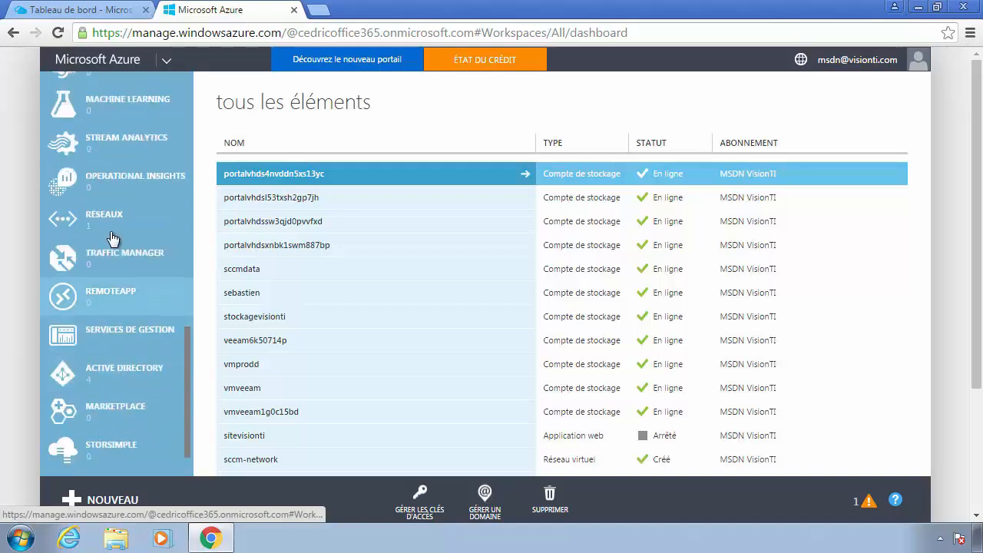
click(126, 331)
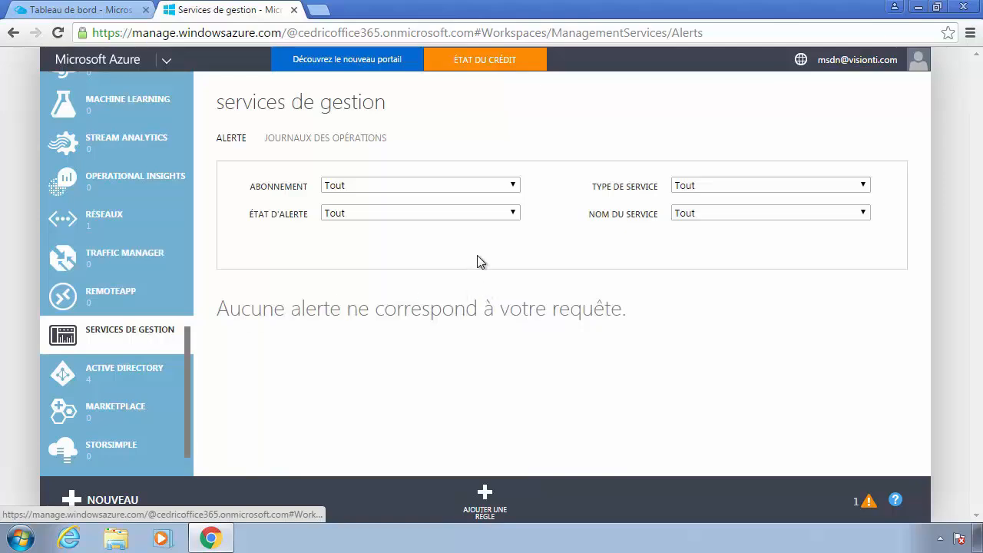
click(332, 140)
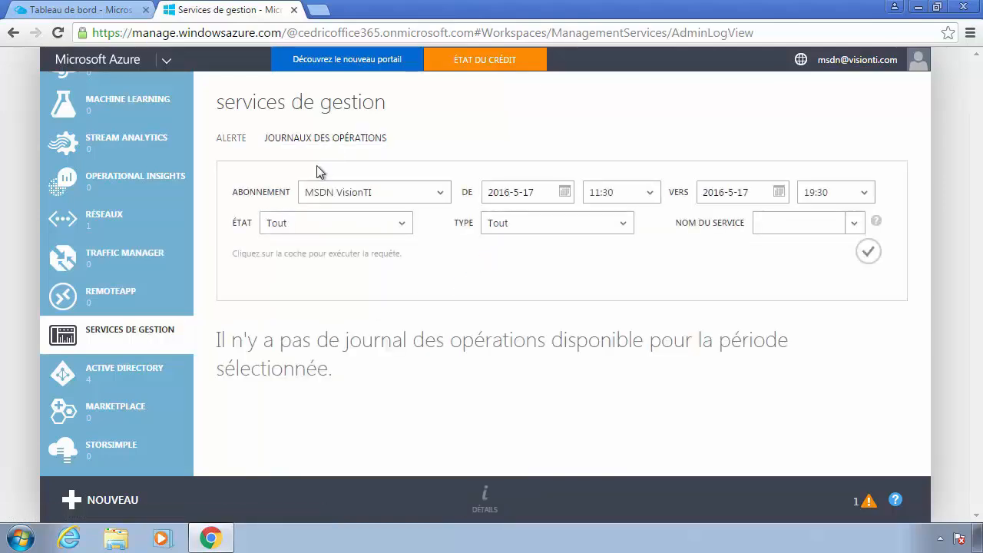
- Filter the operation logs by the Traffic Manager type, leaving the service name empty
click(779, 224)
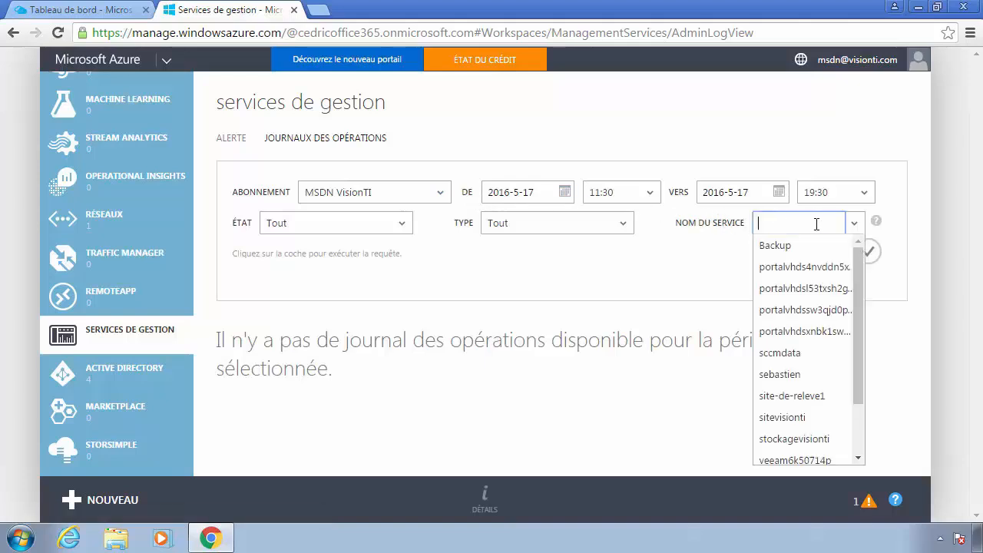
click(538, 224)
click(575, 244)
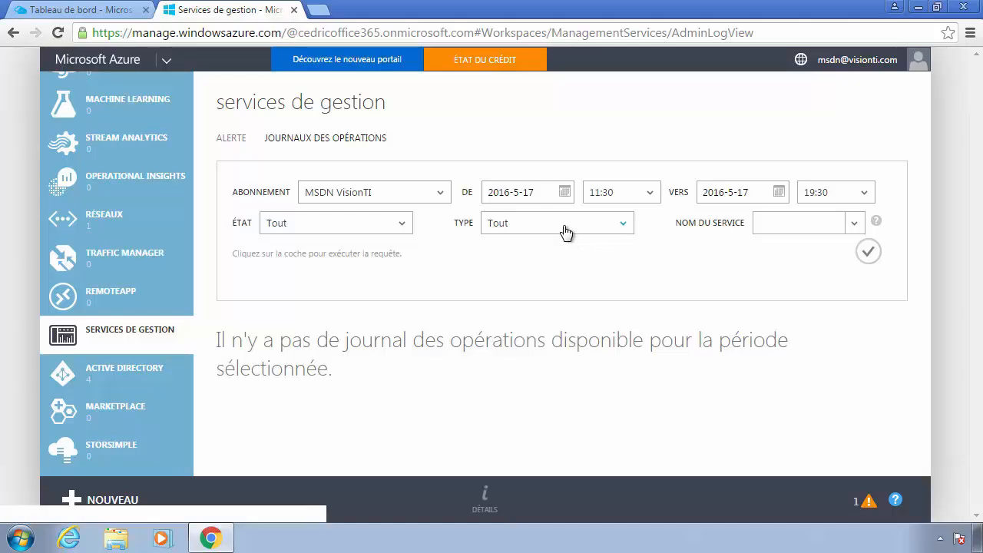
click(566, 230)
scroll(567, 376, down, 5)
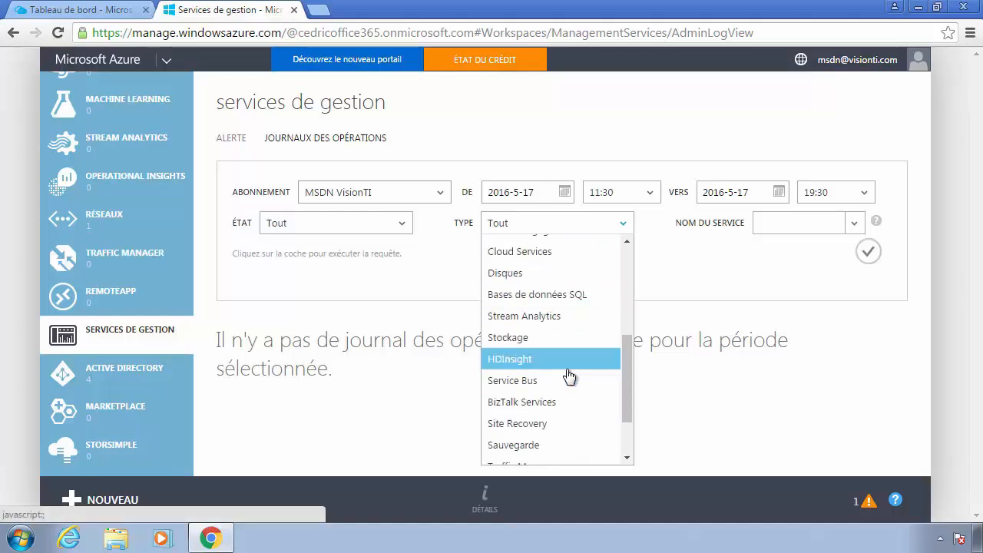
scroll(568, 376, down, 1)
click(532, 389)
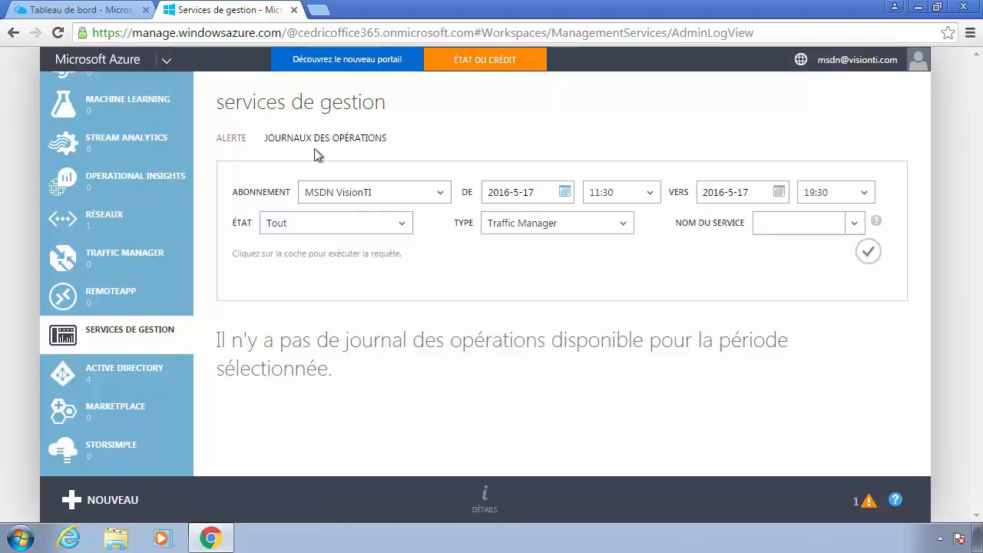
- Review the state and type filter choices, keep Tout and Traffic Manager, and run the operation log query
click(304, 230)
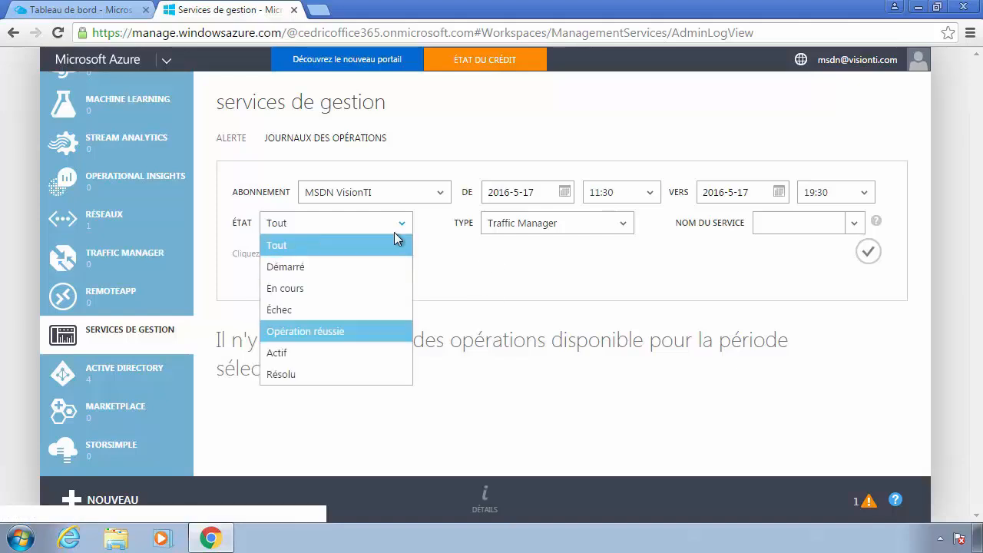
click(526, 285)
click(583, 223)
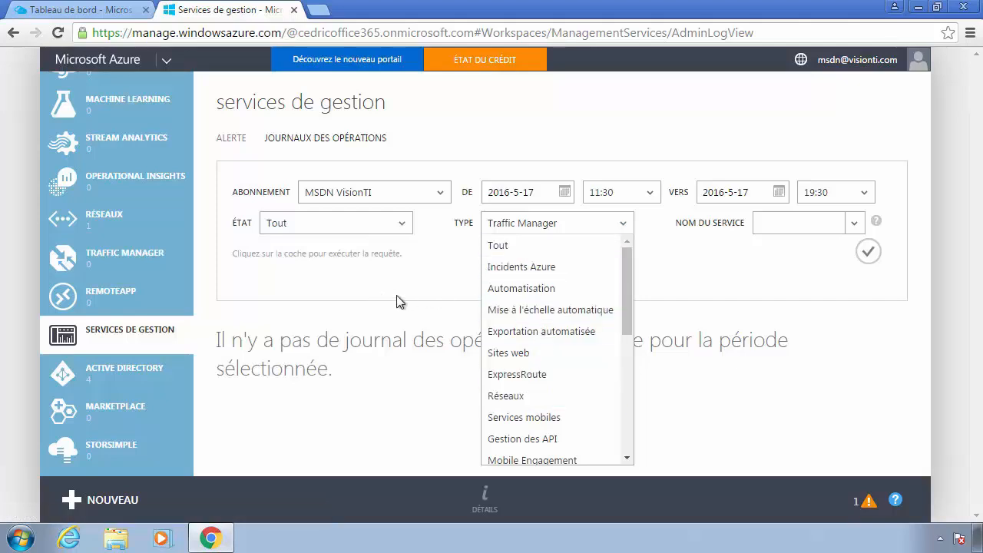
click(459, 277)
click(870, 251)
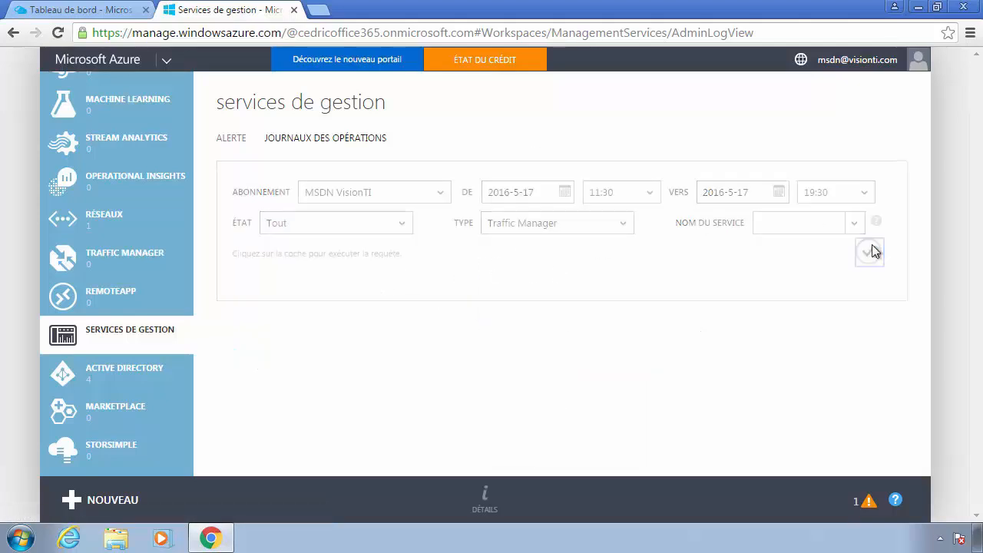
click(869, 251)
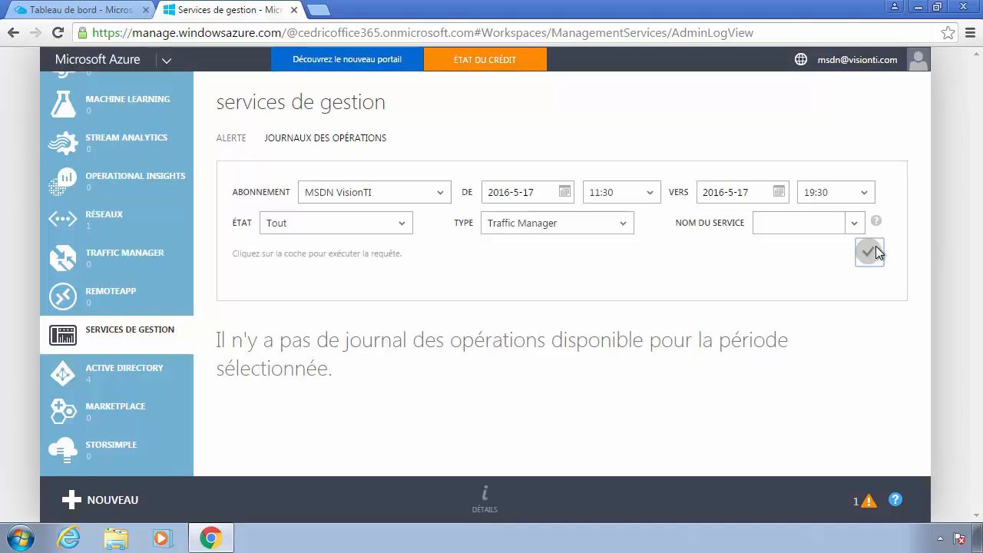